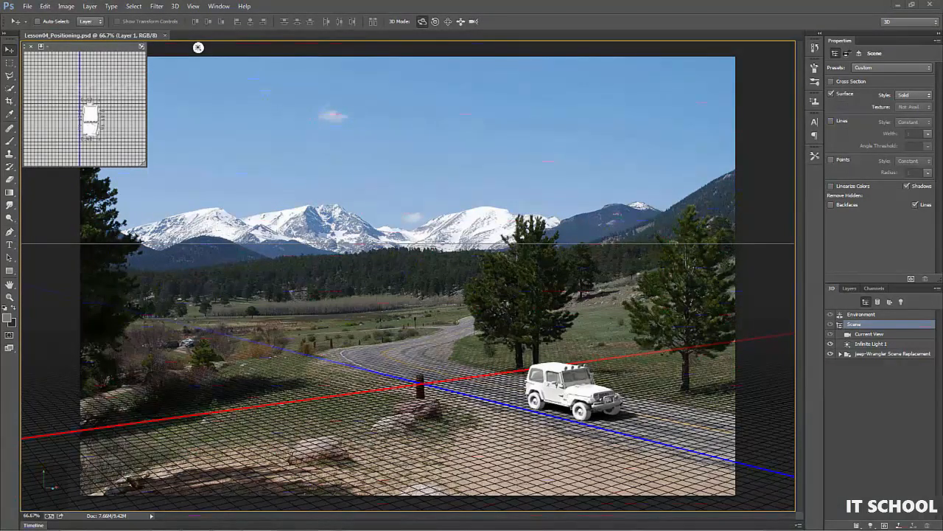
# Open all the TGA texture files from the Jeep Wrangler '86 4.0 Fury folder in Photoshop.
pyautogui.moveTo(0, 96); pyautogui.dragTo(342, 79)
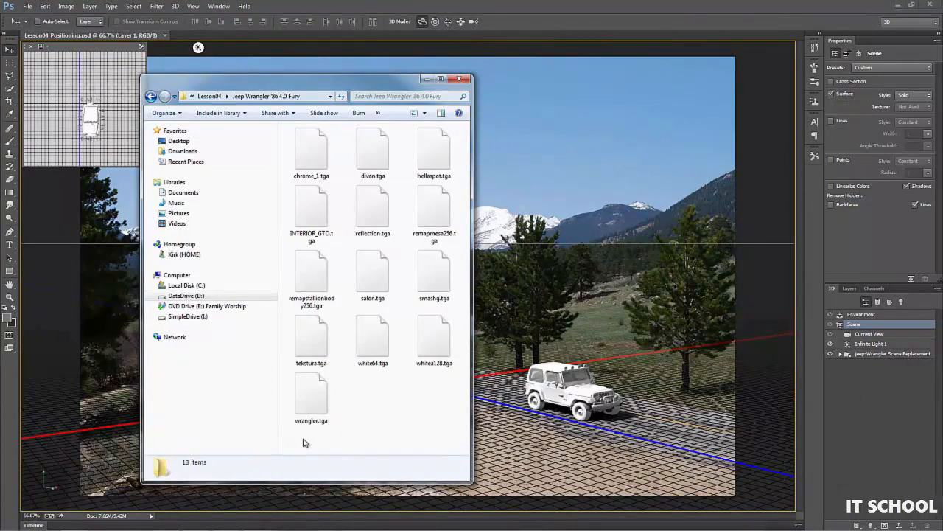
pyautogui.hotkey('ctrl', 'a')
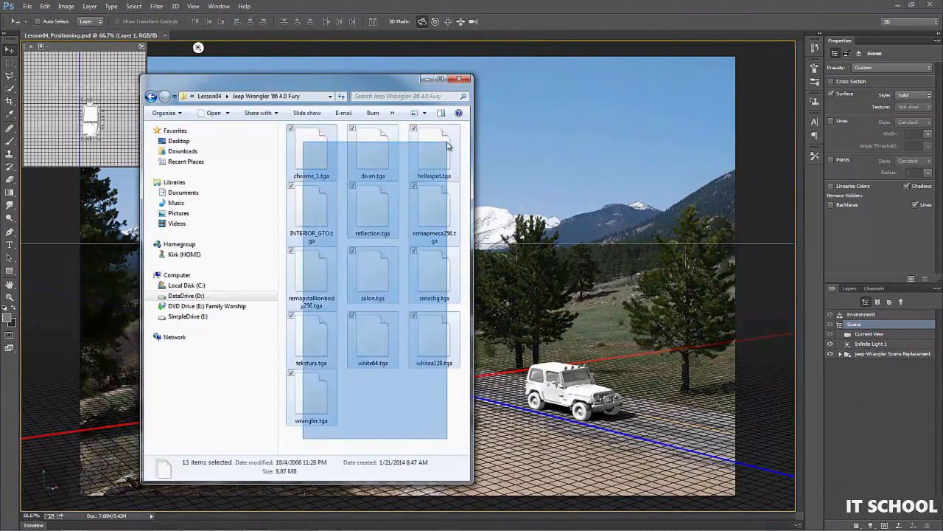
pyautogui.press('Return')
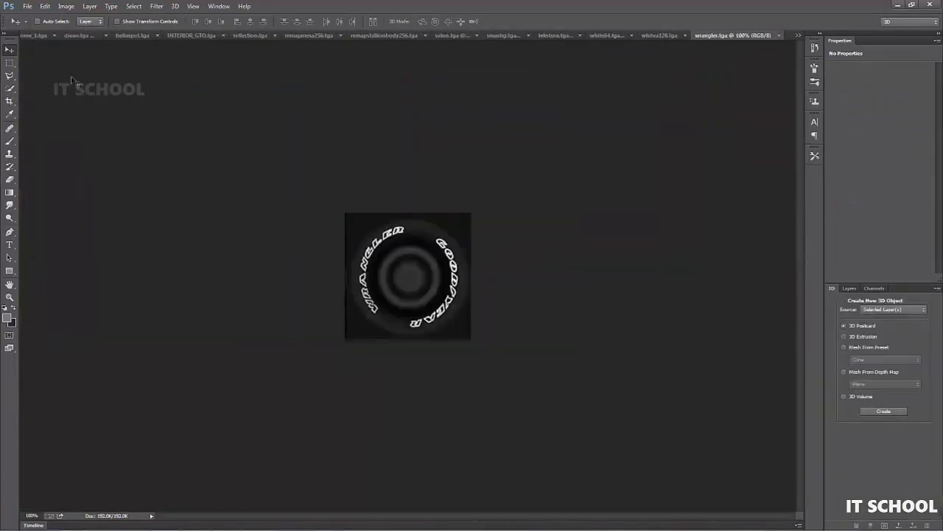
# Check the file formats offered for saving wrangler.tga under another type.
pyautogui.click(28, 6)
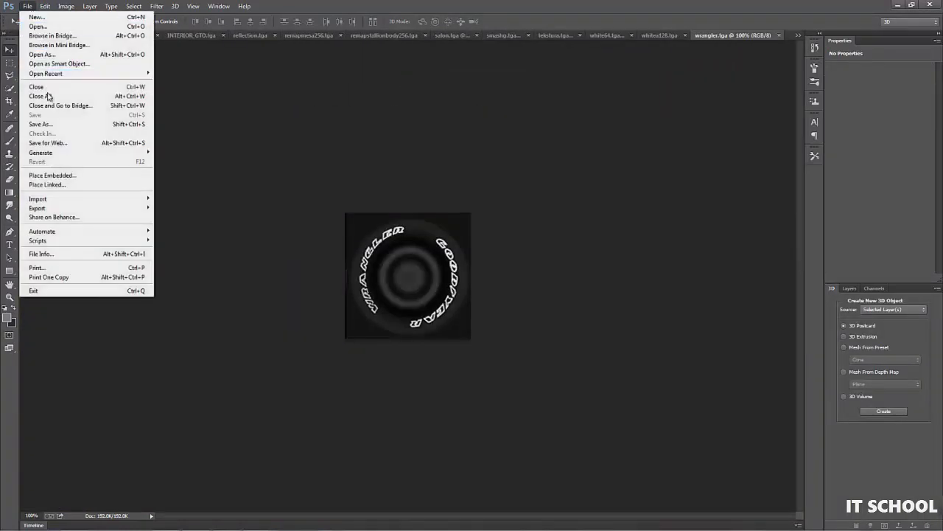
pyautogui.click(48, 122)
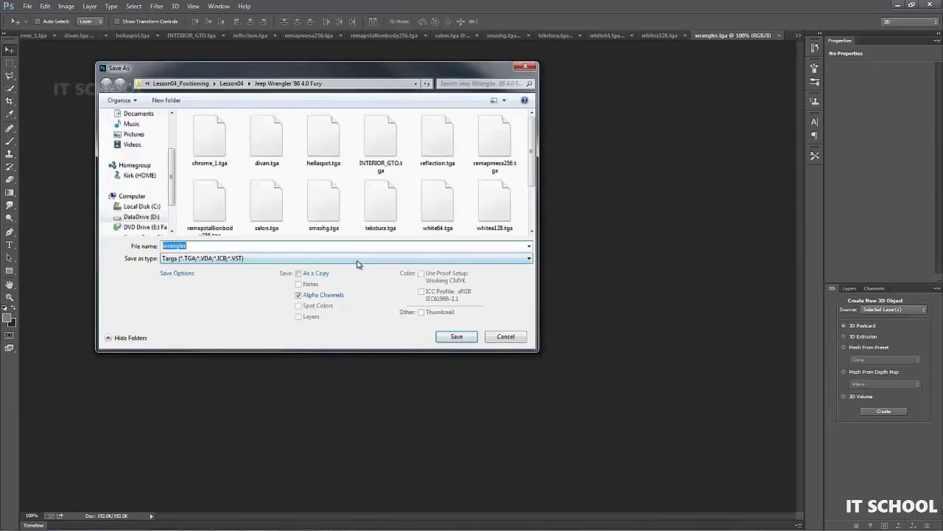
pyautogui.click(359, 260)
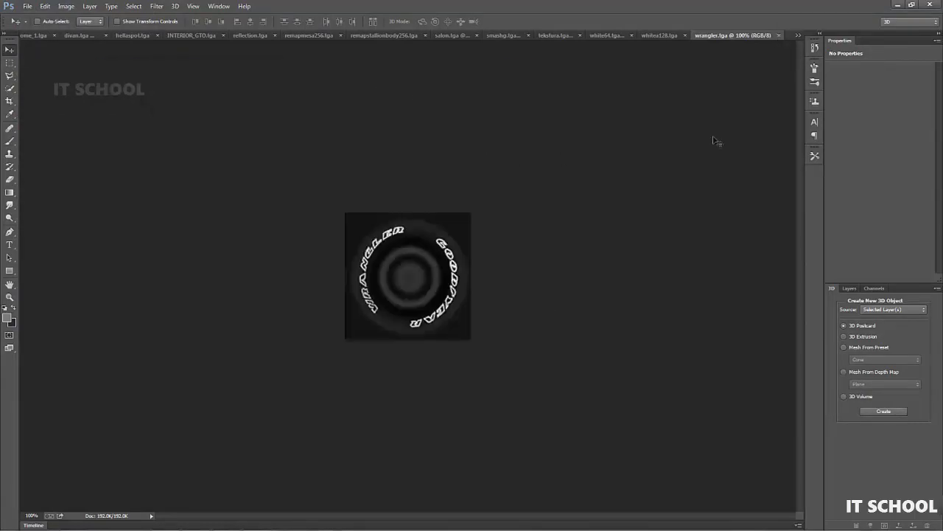
# Close the opened TGA texture images, starting with wrangler.tga, and return to Lesson04_Positioning.psd.
pyautogui.click(778, 36)
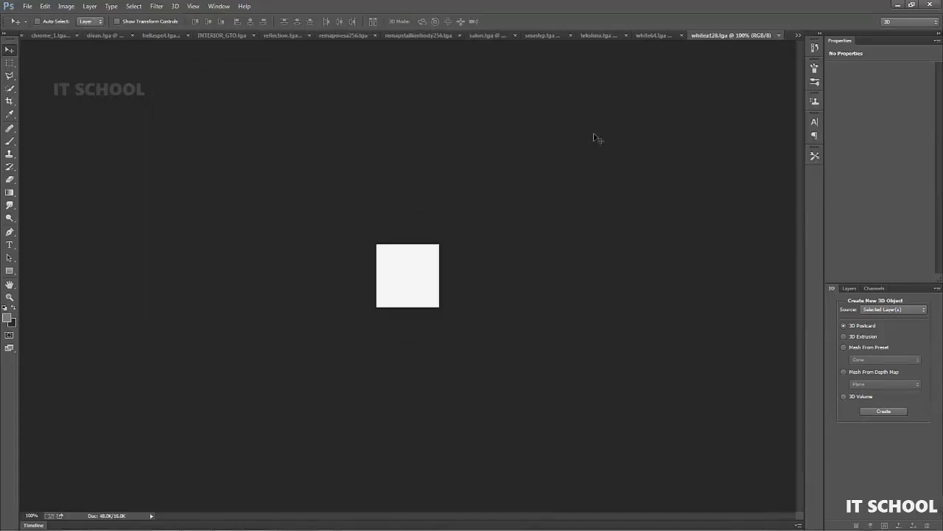
pyautogui.click(283, 36)
pyautogui.click(718, 38)
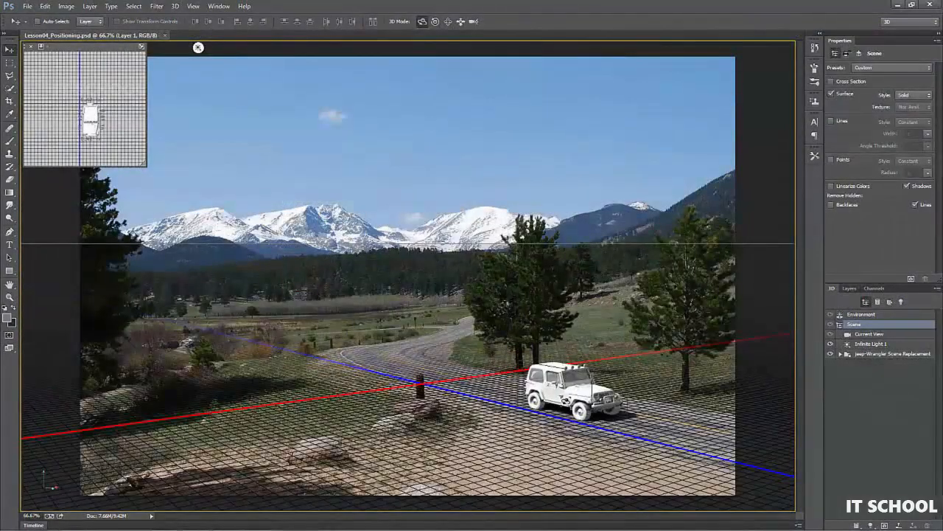
# Expand the jeep-Wrangler Scene Replacement object and examine its mesh and the carplate and Matte__FFF2E0CD materials.
pyautogui.hotkey('ctrl', '+')
pyautogui.hotkey('ctrl', '+')
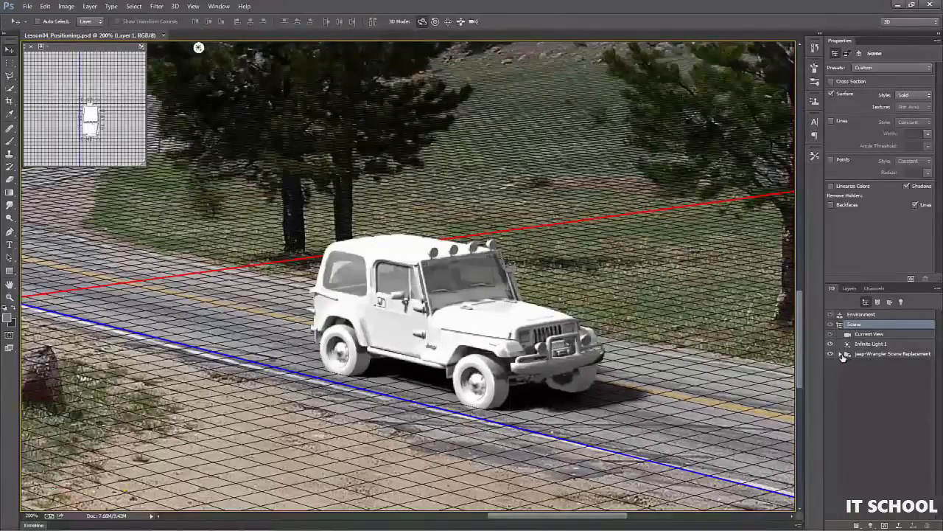
pyautogui.click(838, 357)
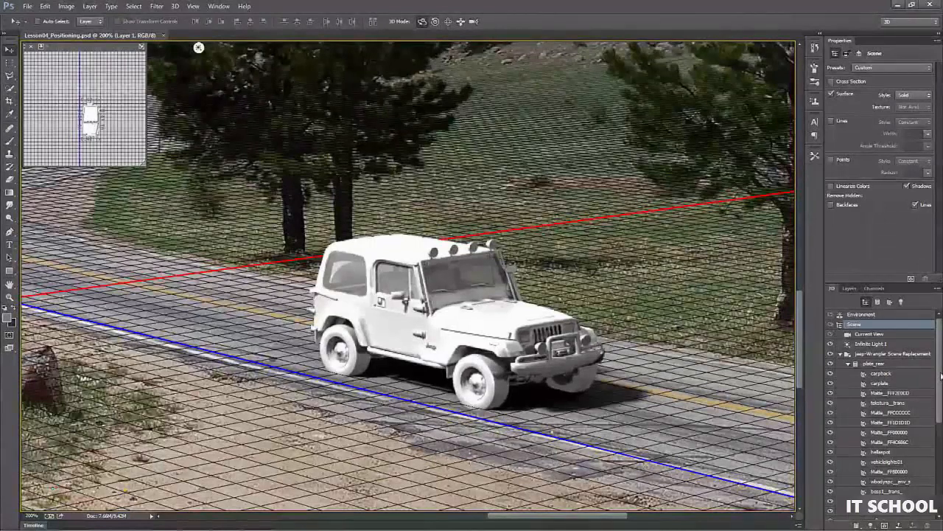
pyautogui.moveTo(939, 374)
pyautogui.mouseDown()
pyautogui.moveTo(941, 470)
pyautogui.moveTo(939, 379)
pyautogui.mouseUp()
pyautogui.click(879, 365)
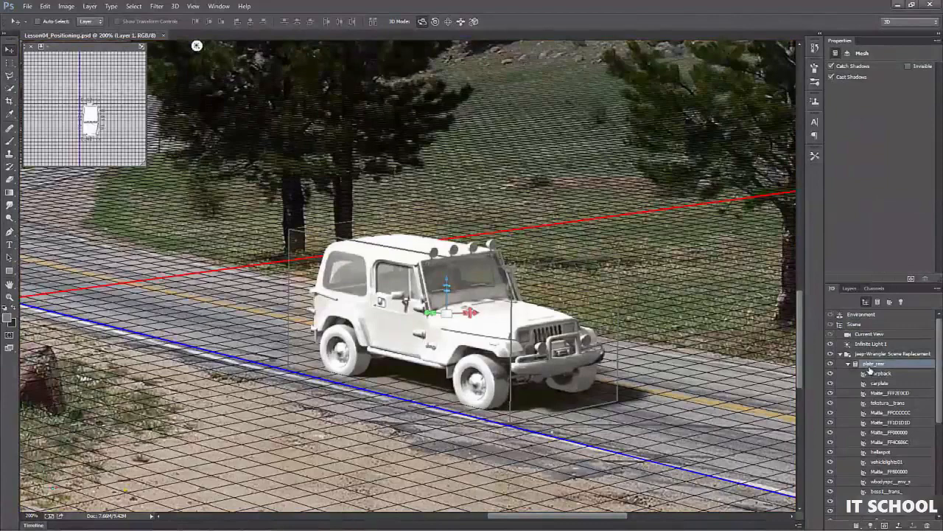
pyautogui.click(901, 374)
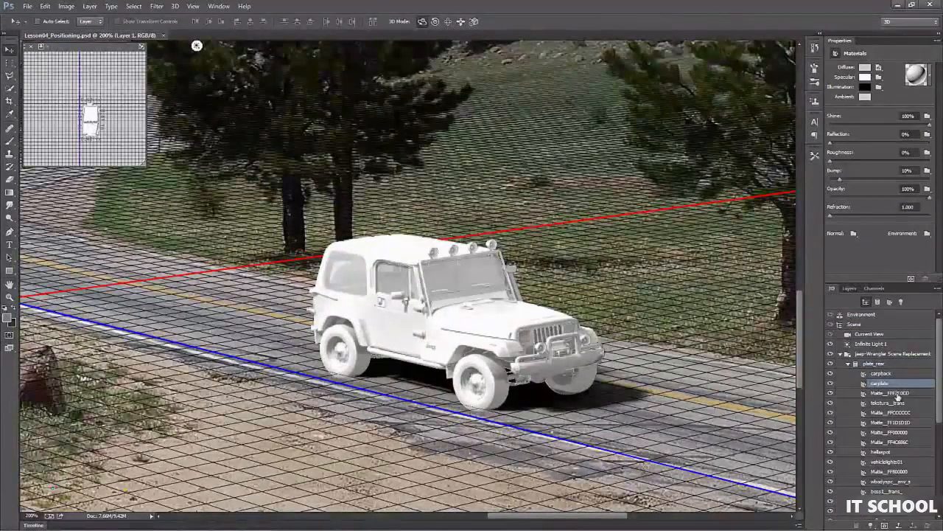
pyautogui.click(897, 394)
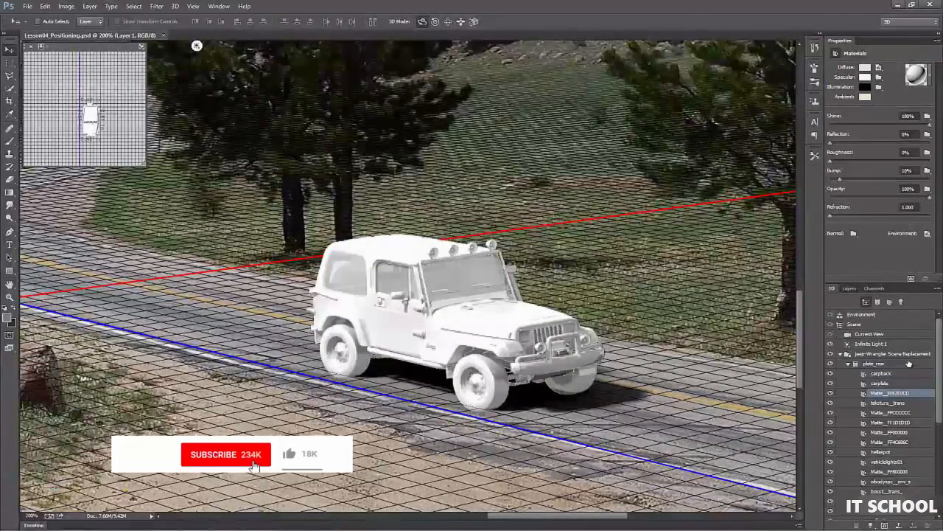
# Select all of the jeep's materials, from carpback to the last one, and set their specular color to RGB 51, 51, 51.
pyautogui.click(893, 375)
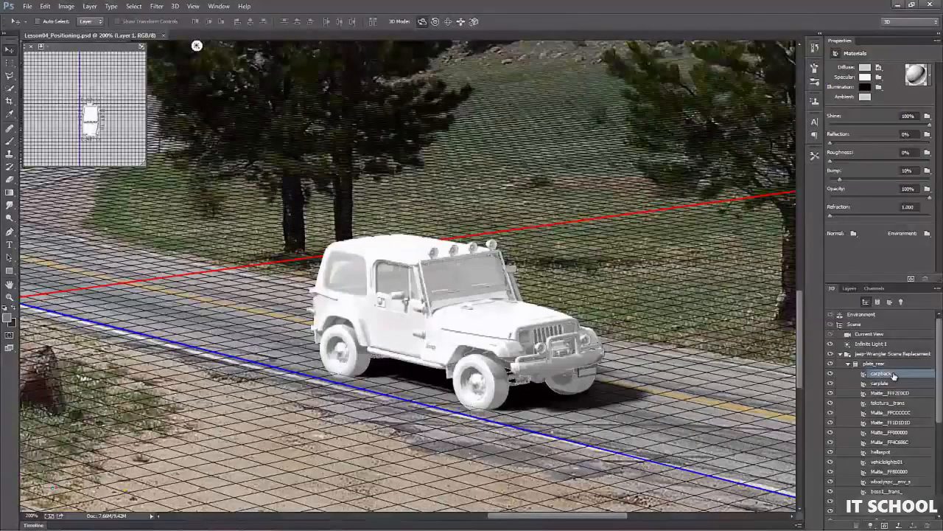
pyautogui.click(894, 375)
pyautogui.moveTo(940, 396); pyautogui.dragTo(936, 491)
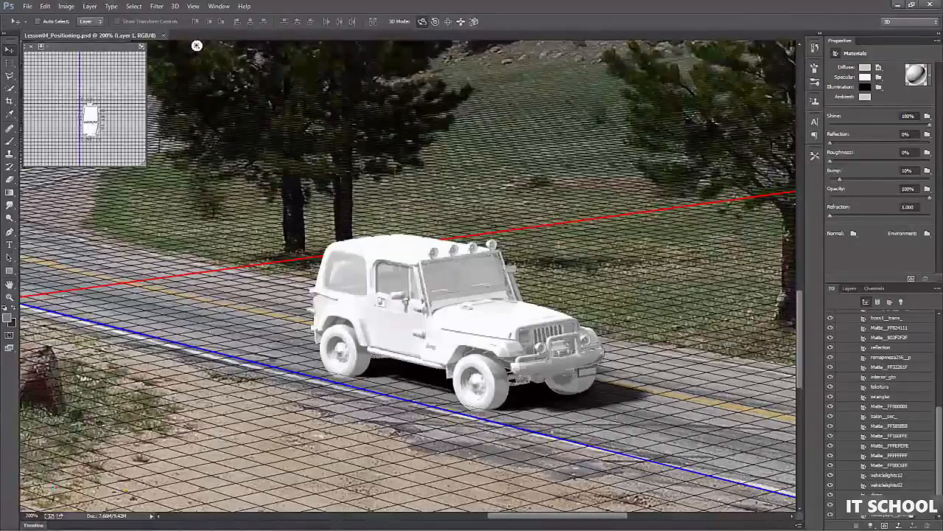
pyautogui.keyDown('shift'); pyautogui.click(899, 515); pyautogui.keyUp('shift')
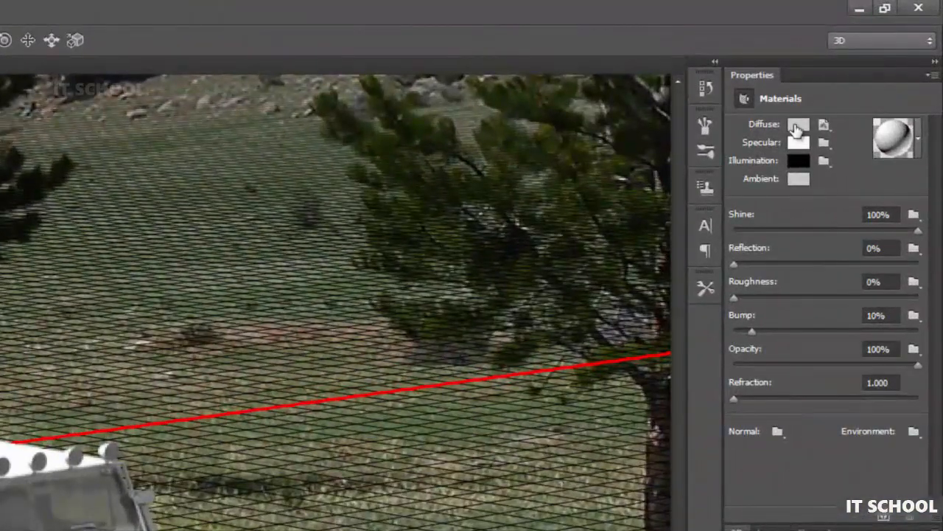
pyautogui.click(797, 129)
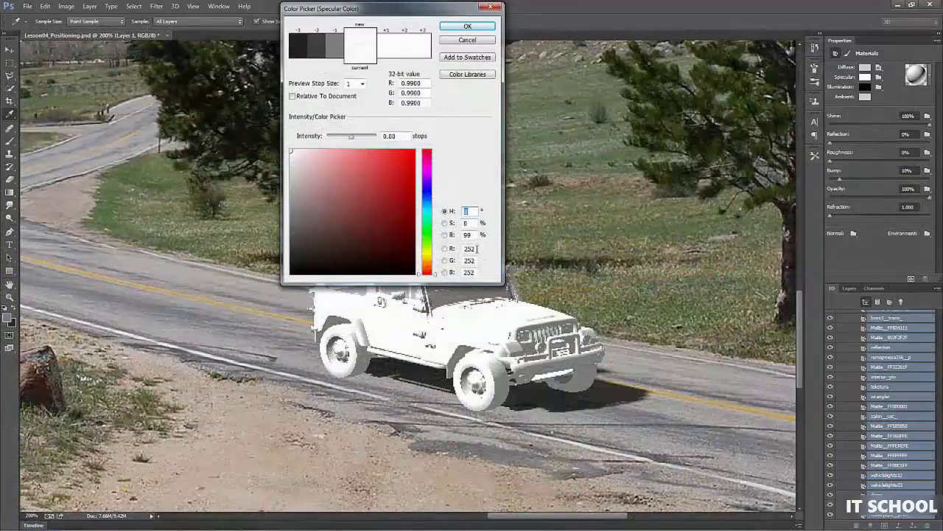
pyautogui.moveTo(477, 248); pyautogui.dragTo(443, 247)
pyautogui.write('51')
pyautogui.press('Tab')
pyautogui.write('51')
pyautogui.press('Tab')
pyautogui.write('51')
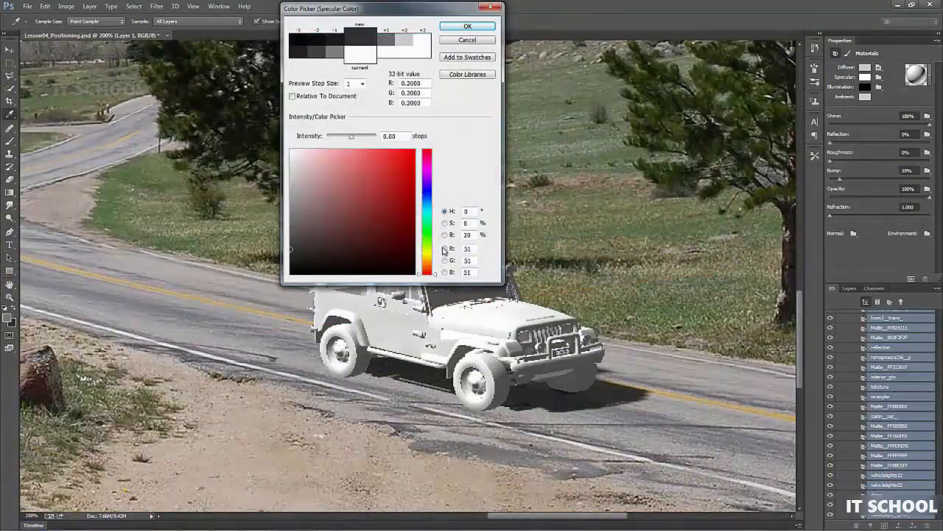
pyautogui.click(469, 26)
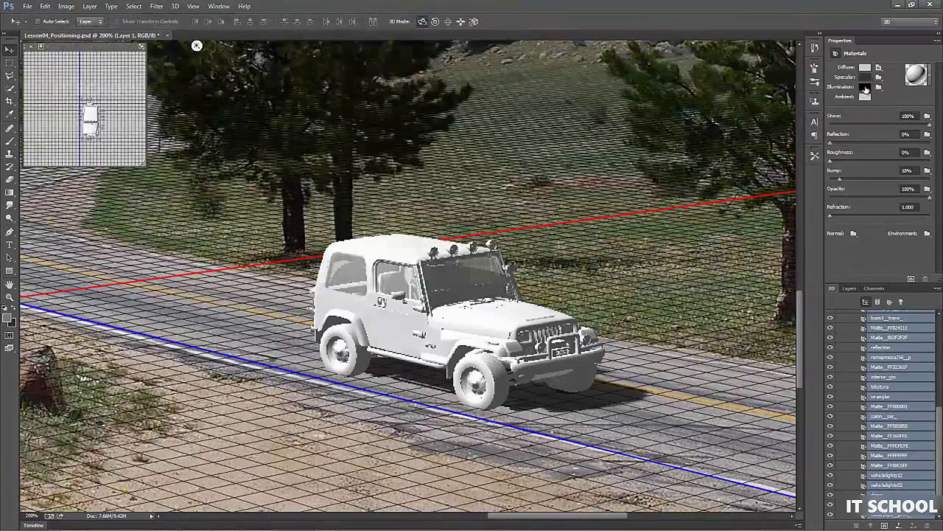
# Set the ambient color of the selected jeep materials to black and their shine to 20%.
pyautogui.click(866, 97)
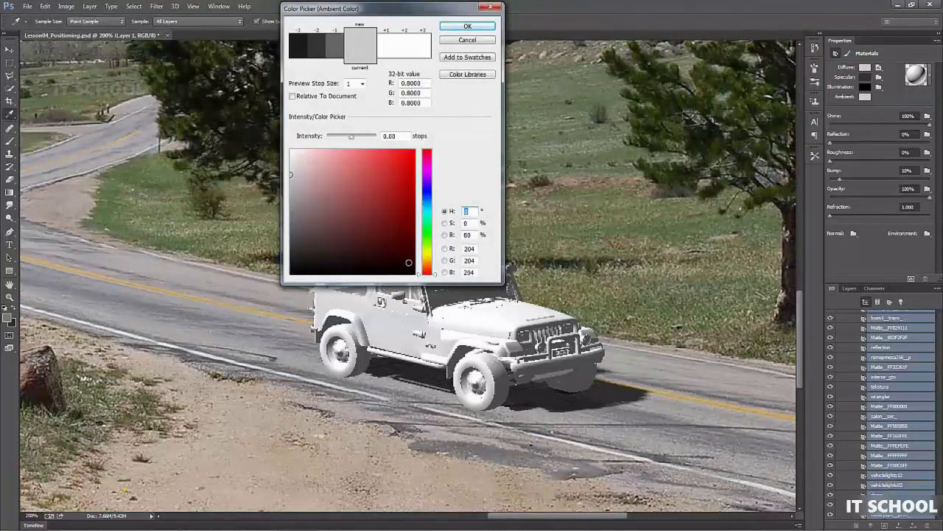
pyautogui.moveTo(413, 268); pyautogui.dragTo(414, 283)
pyautogui.press('Return')
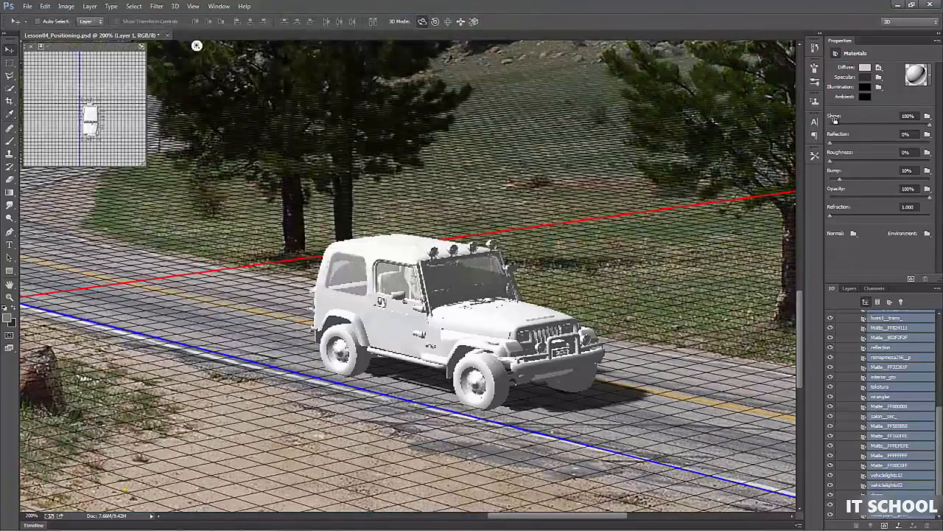
pyautogui.click(909, 116)
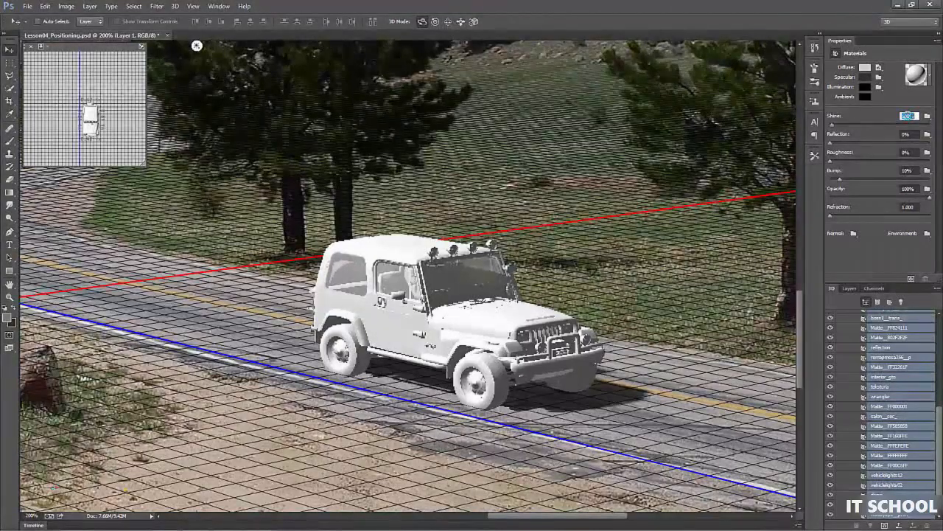
pyautogui.write('20')
pyautogui.press('Return')
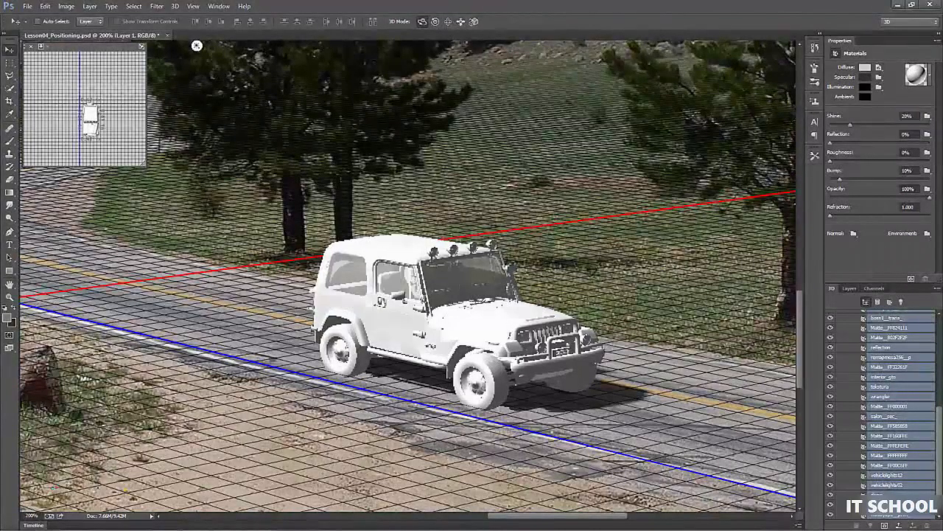
# Select only the carpback material and examine its diffuse texture preview, texture options and UV properties.
pyautogui.scroll(15, 940, 429)
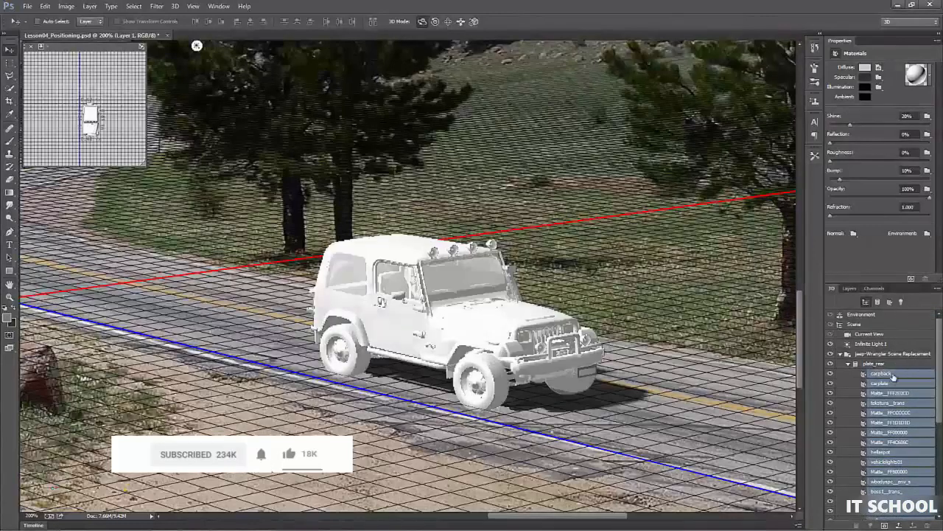
pyautogui.click(893, 377)
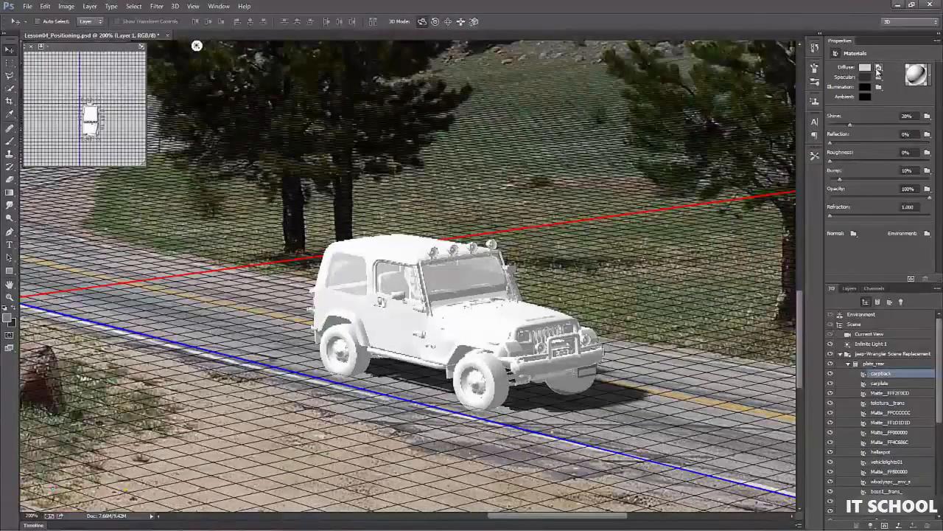
pyautogui.moveTo(880, 72)
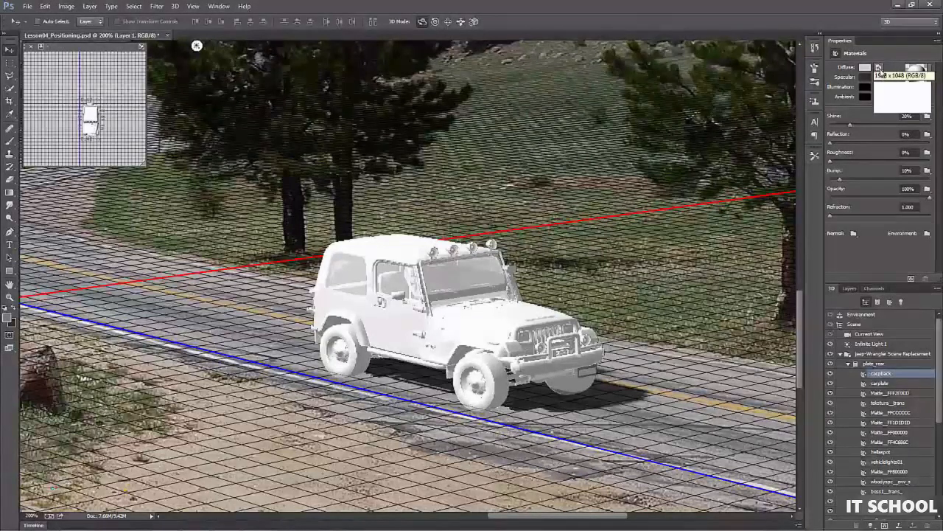
pyautogui.click(879, 68)
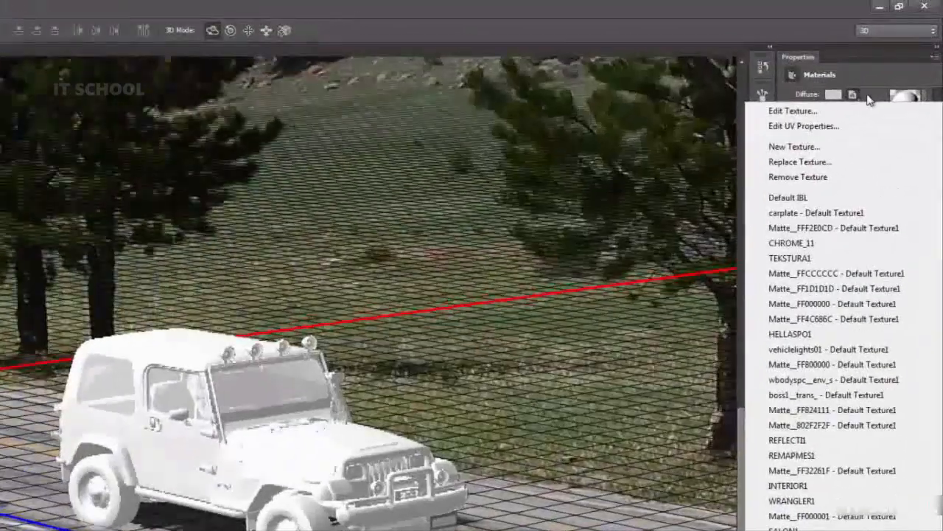
pyautogui.click(890, 70)
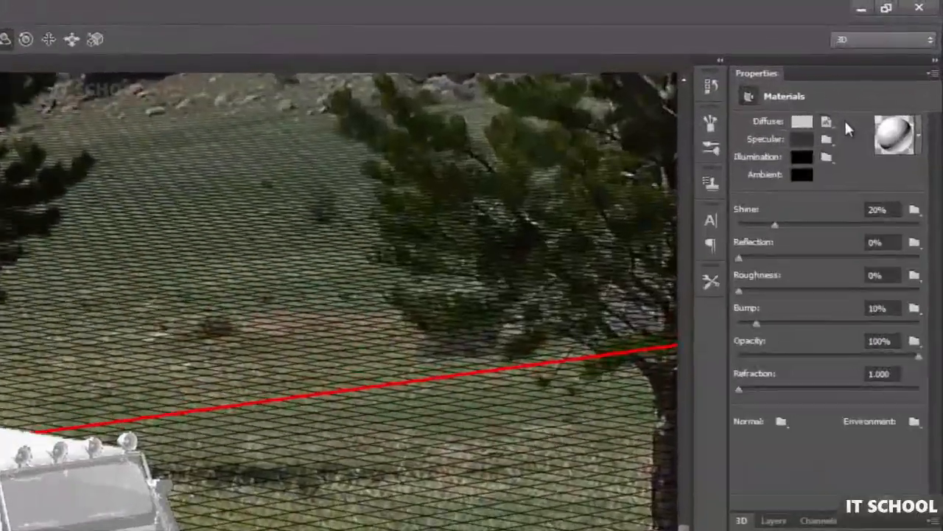
pyautogui.moveTo(881, 69)
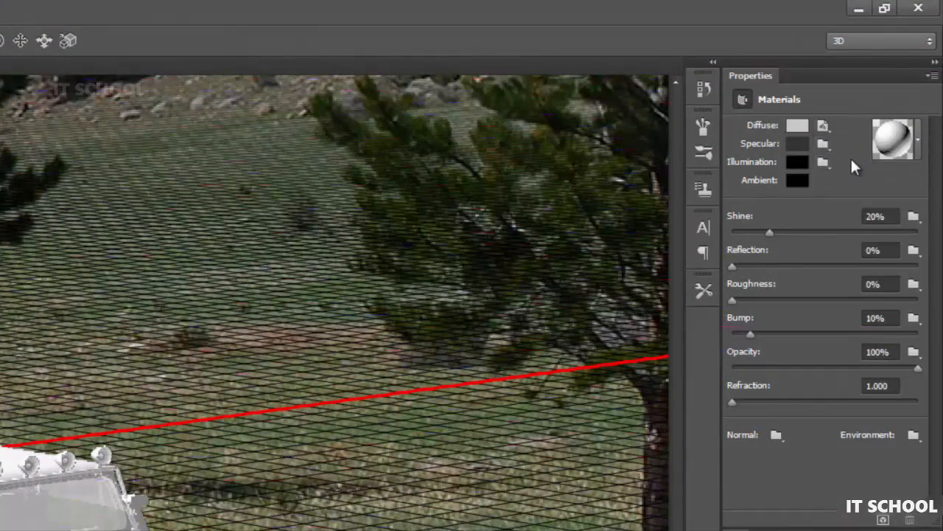
pyautogui.click(824, 126)
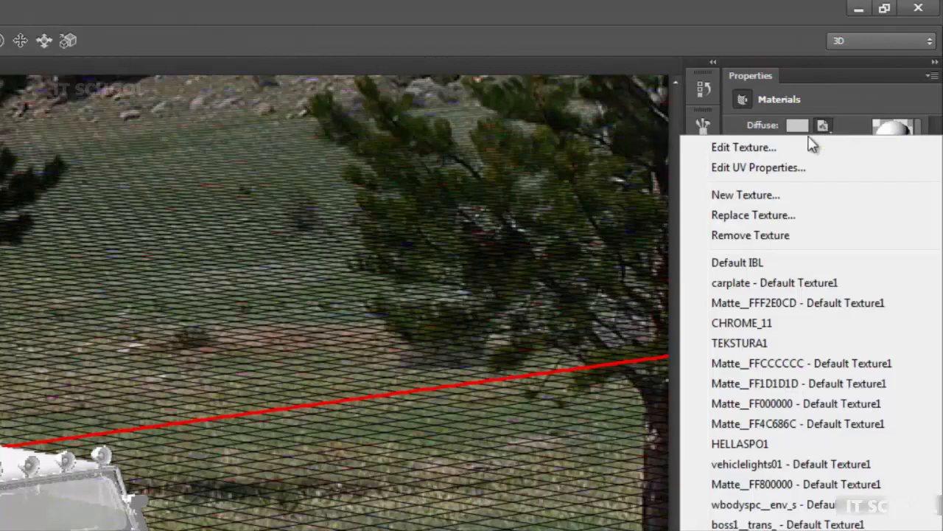
pyautogui.click(775, 174)
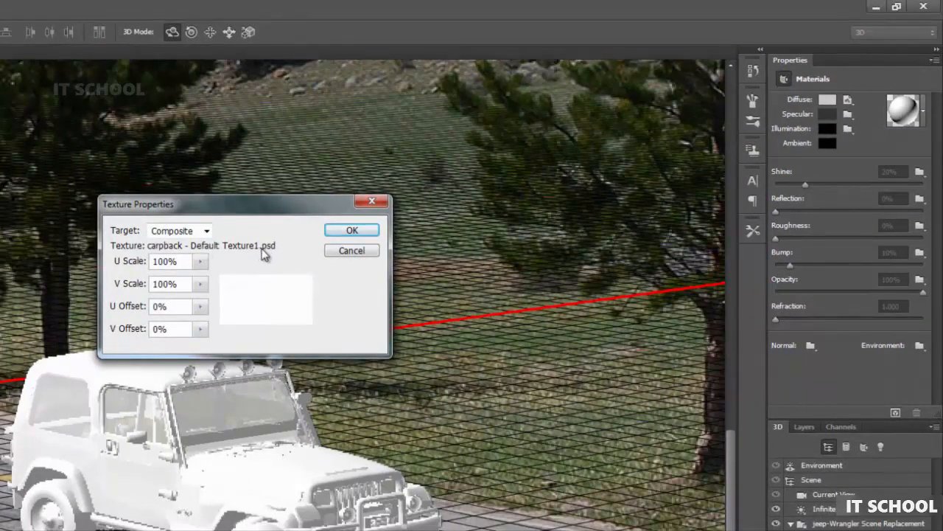
pyautogui.click(366, 232)
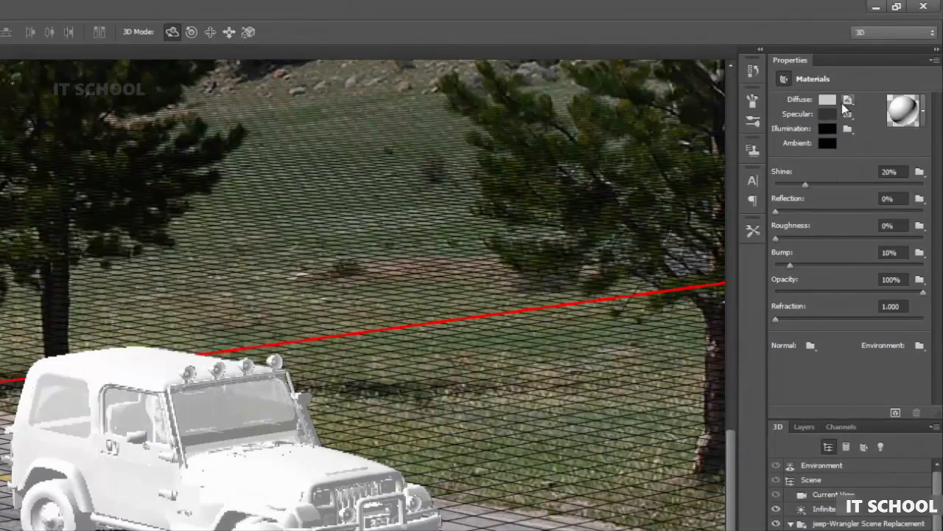
# Remove the diffuse texture from the carpback material.
pyautogui.click(846, 102)
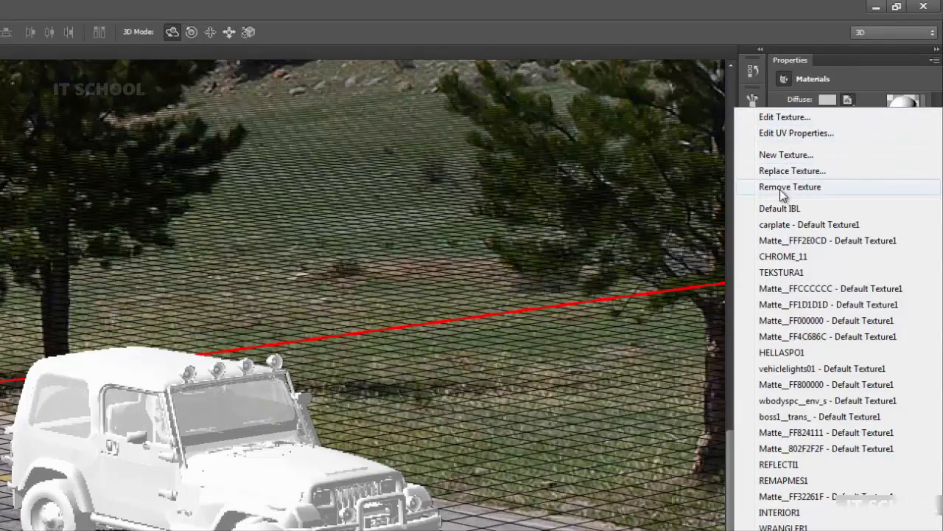
pyautogui.click(781, 188)
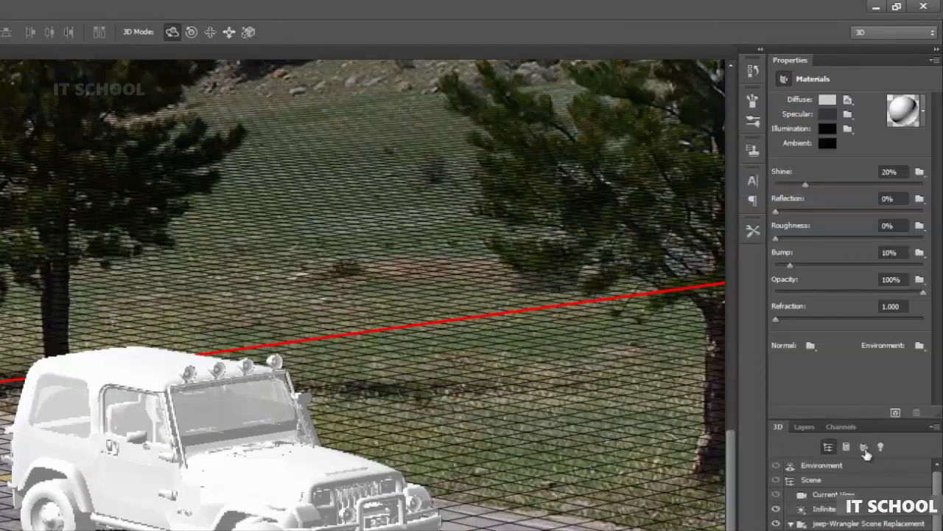
# Replace the carplate material's diffuse texture with an image from the texturejpgs folder.
pyautogui.click(848, 101)
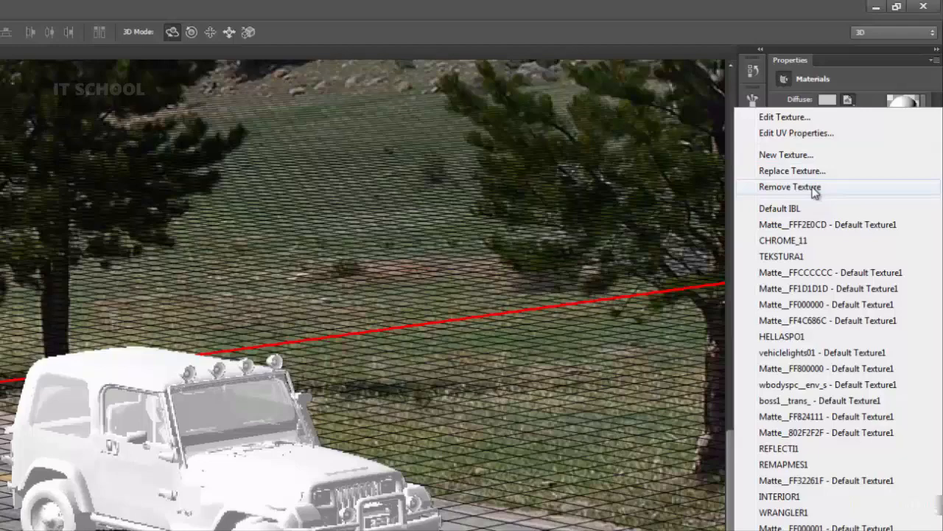
pyautogui.click(803, 171)
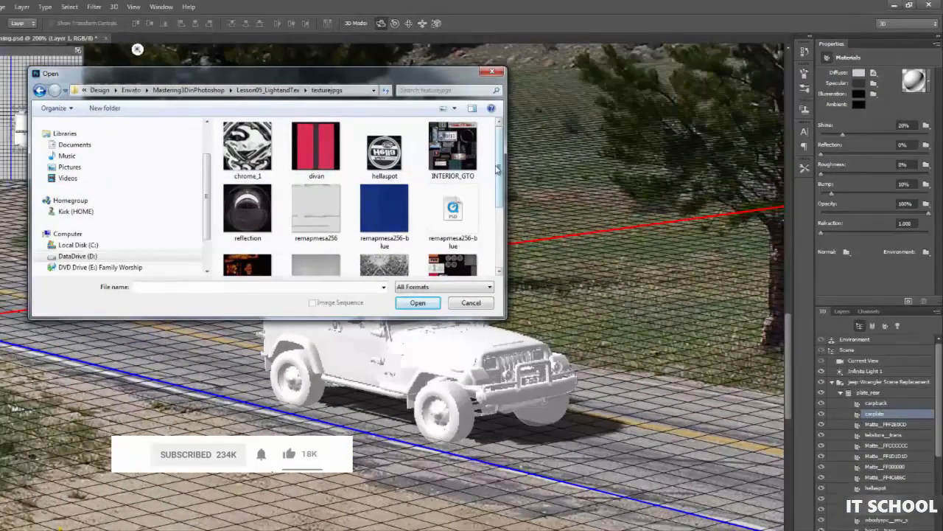
pyautogui.moveTo(499, 171); pyautogui.dragTo(499, 227)
pyautogui.click(456, 211)
pyautogui.click(425, 303)
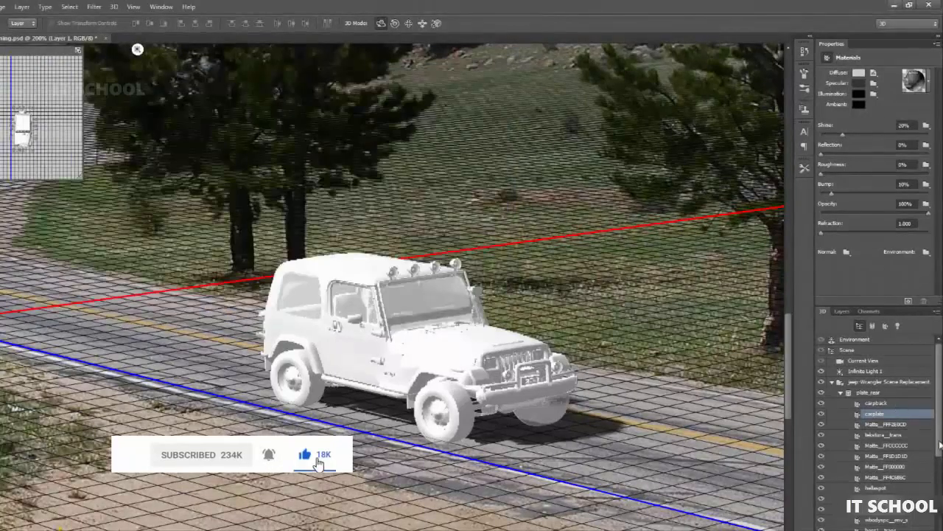
# Make the hidden Matte__FF1D1D1D material visible and look over its diffuse texture options.
pyautogui.scroll(-10, 877, 428)
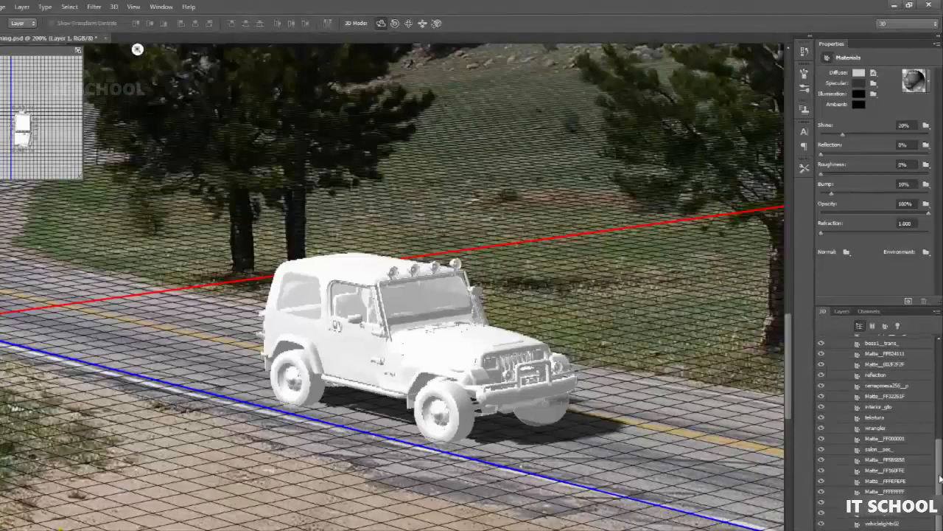
pyautogui.scroll(10, 940, 479)
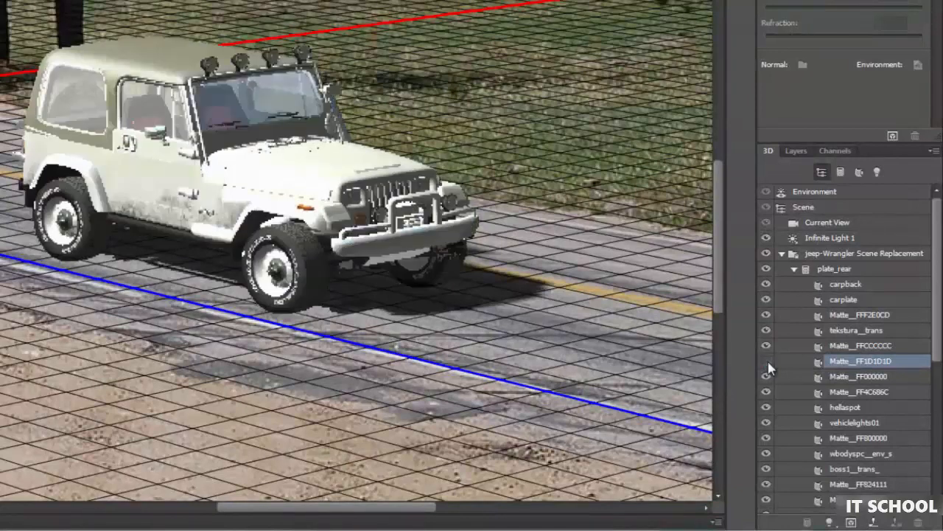
pyautogui.click(767, 361)
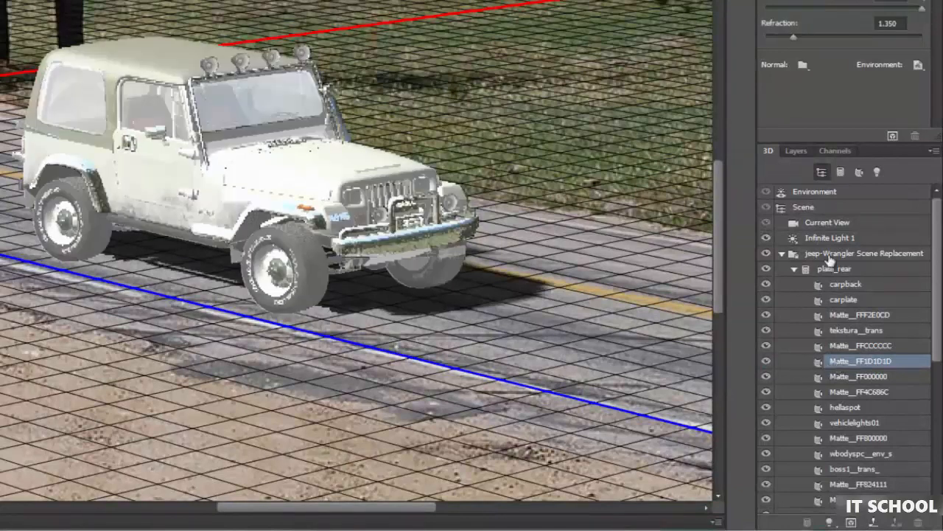
pyautogui.click(847, 1)
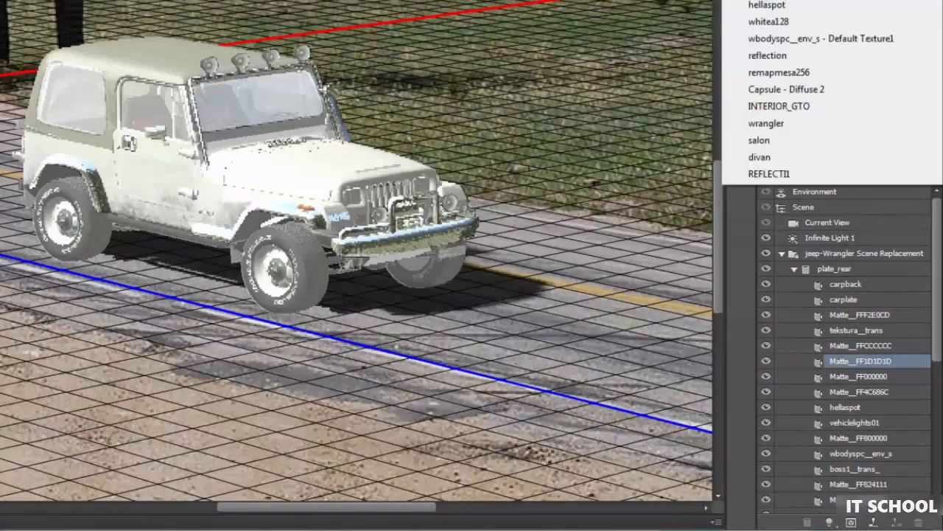
pyautogui.press('Escape')
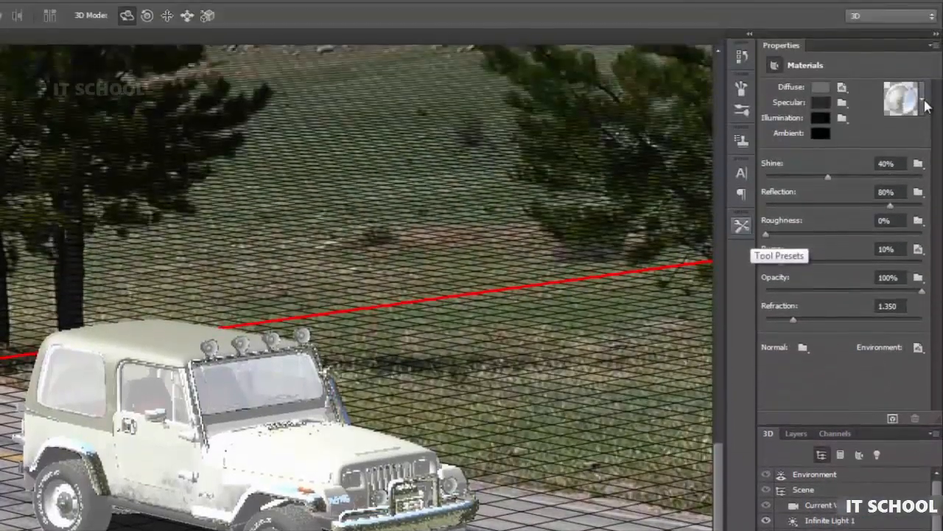
# Apply the Metal Silver (Brushed) preset to the Matte__FF1D1D1D material.
pyautogui.click(923, 101)
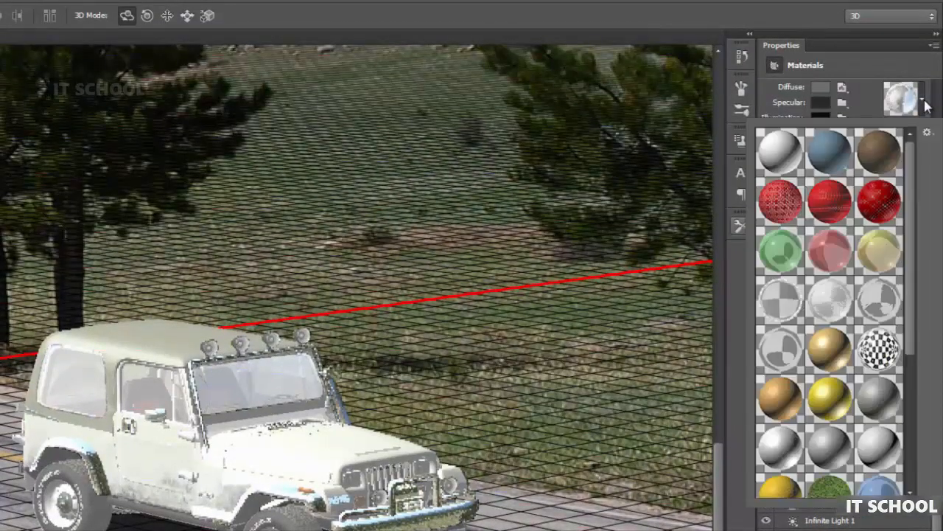
pyautogui.scroll(-2, 898, 396)
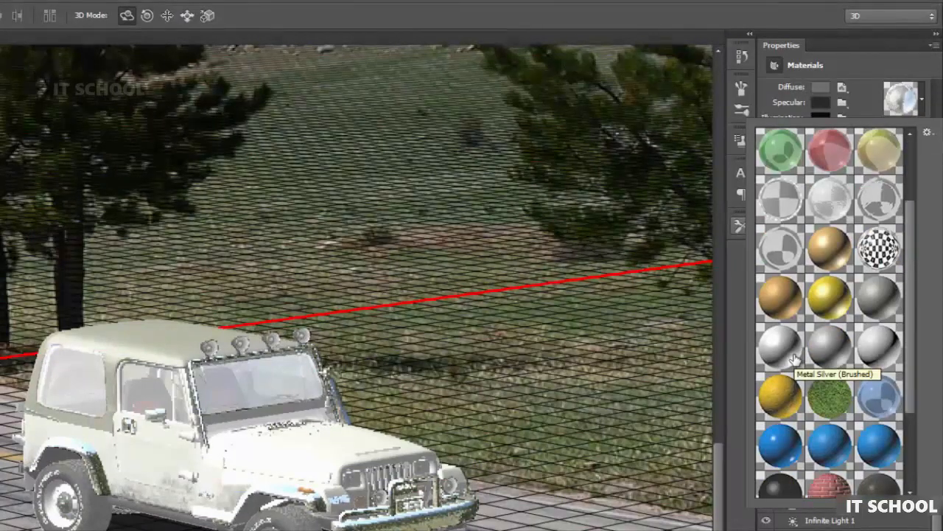
pyautogui.click(794, 359)
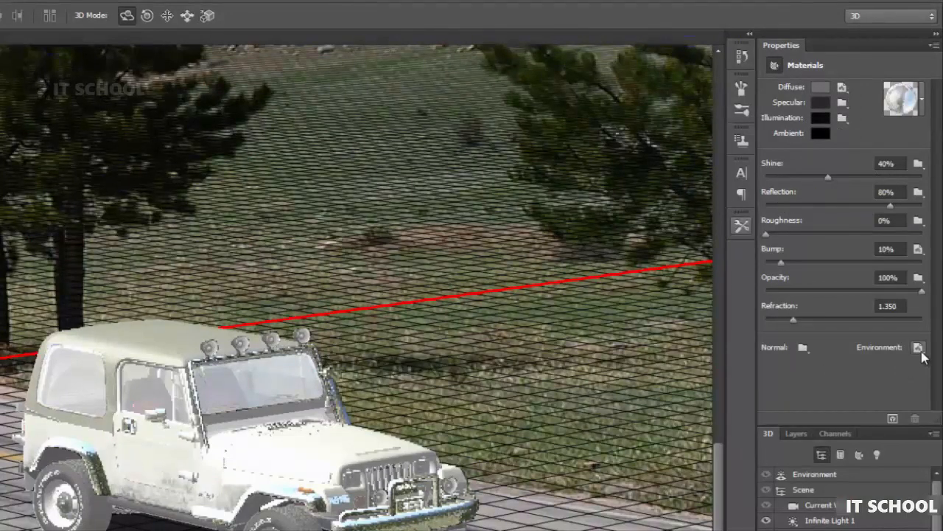
# Replace the Matte__FF1D1D1D material's environment texture with the BaseSetting image.
pyautogui.hotkey('ctrl', 'z')
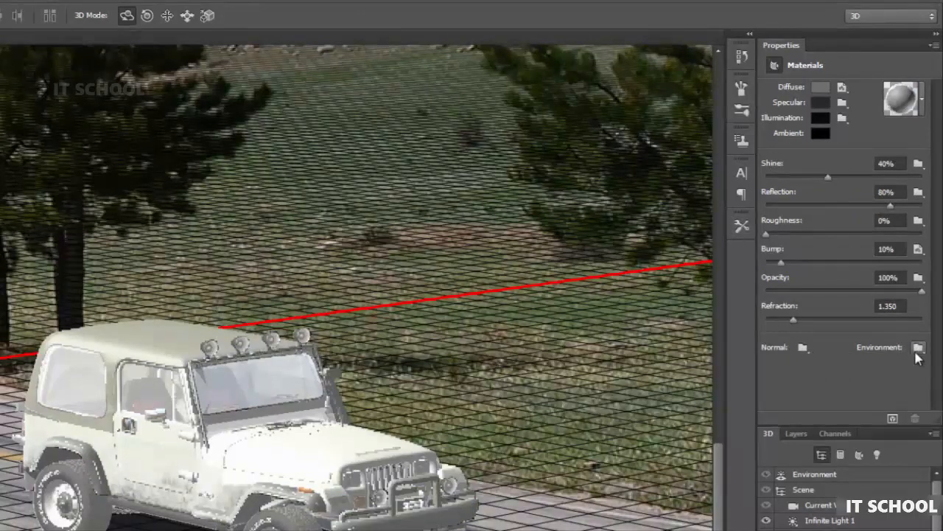
pyautogui.click(918, 348)
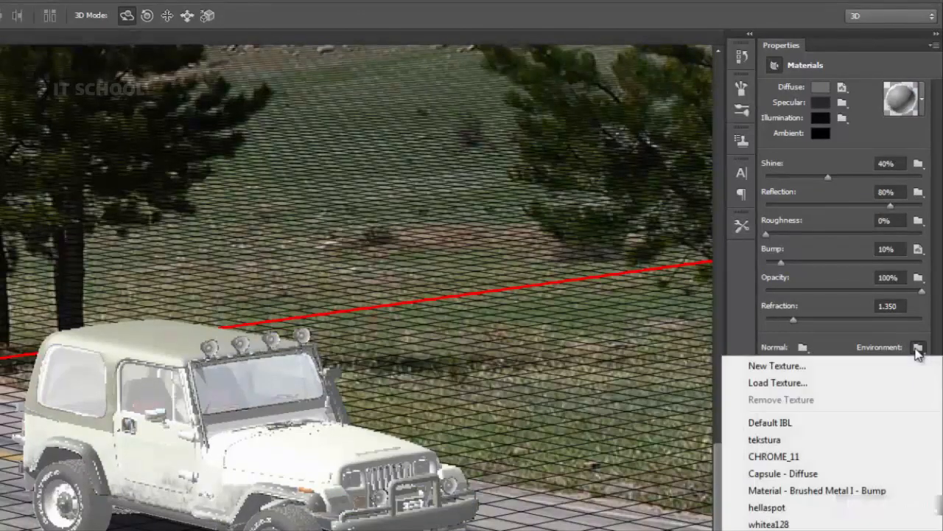
pyautogui.click(778, 383)
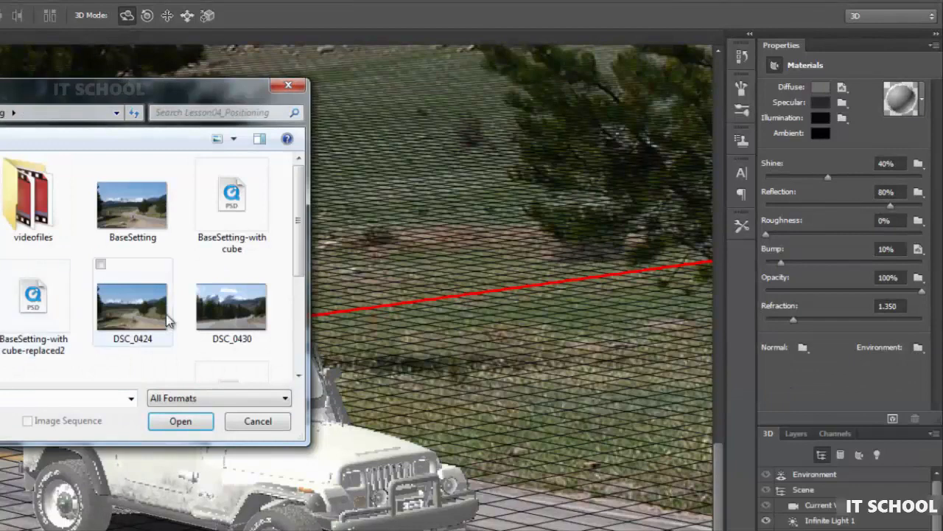
pyautogui.click(130, 210)
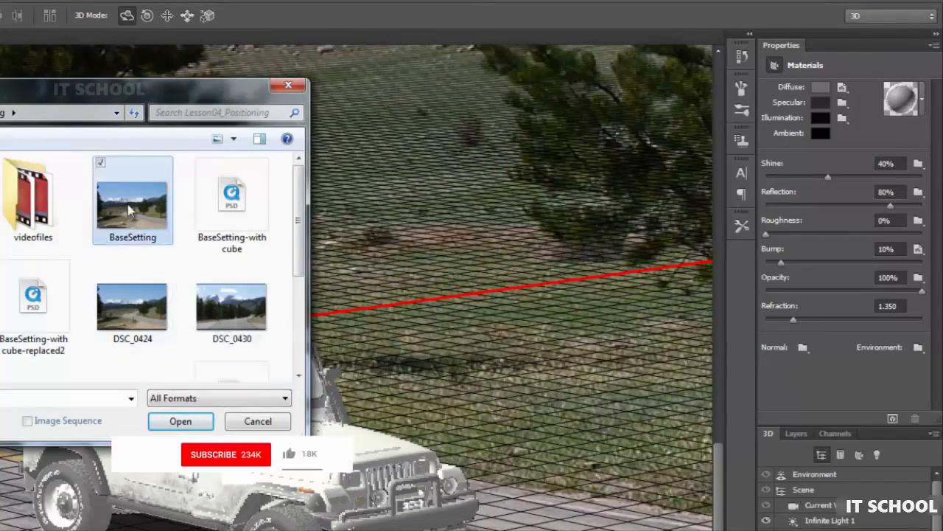
pyautogui.click(199, 421)
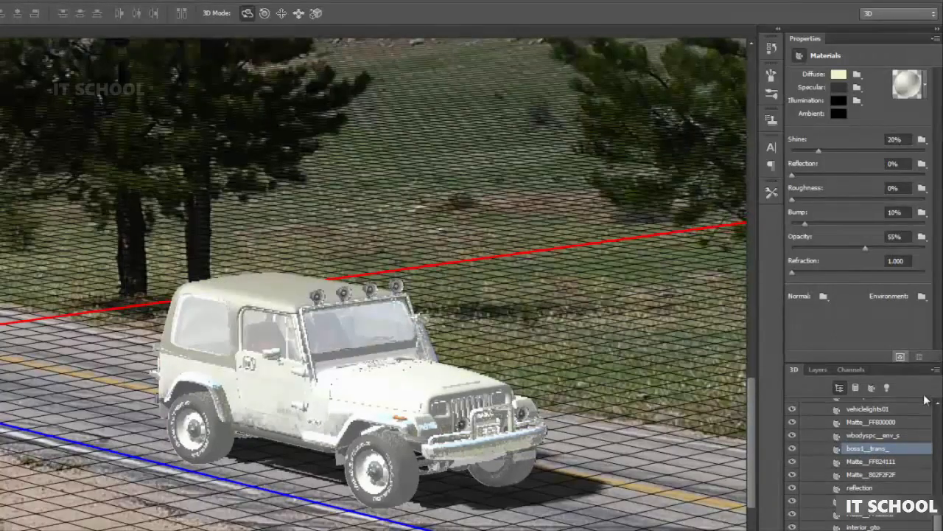
# Examine the diffuse texture options and diffuse color of the boss1__trans_ material without changing them.
pyautogui.click(857, 76)
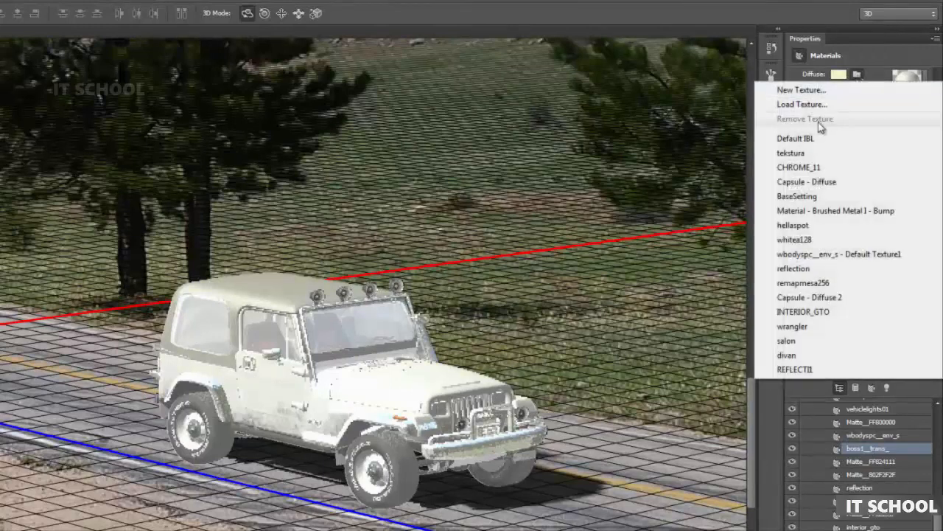
pyautogui.click(860, 63)
pyautogui.click(842, 75)
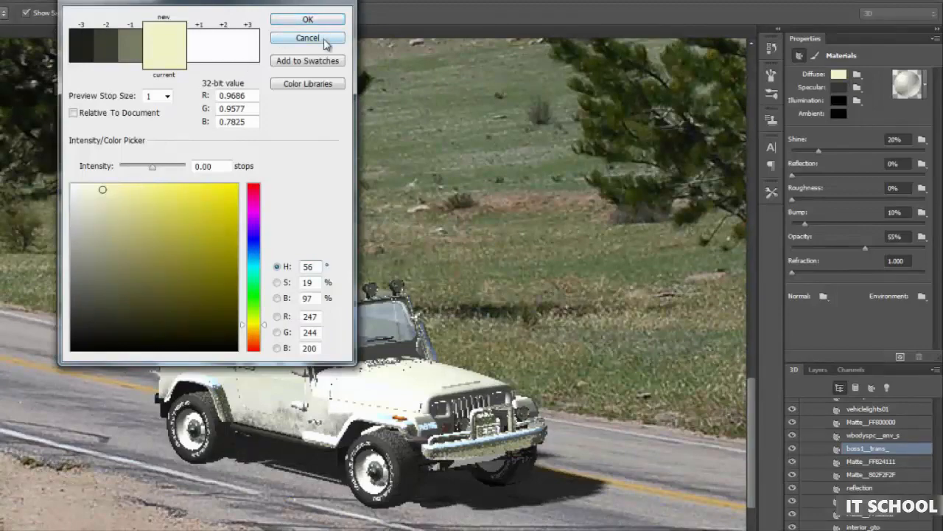
pyautogui.click(308, 38)
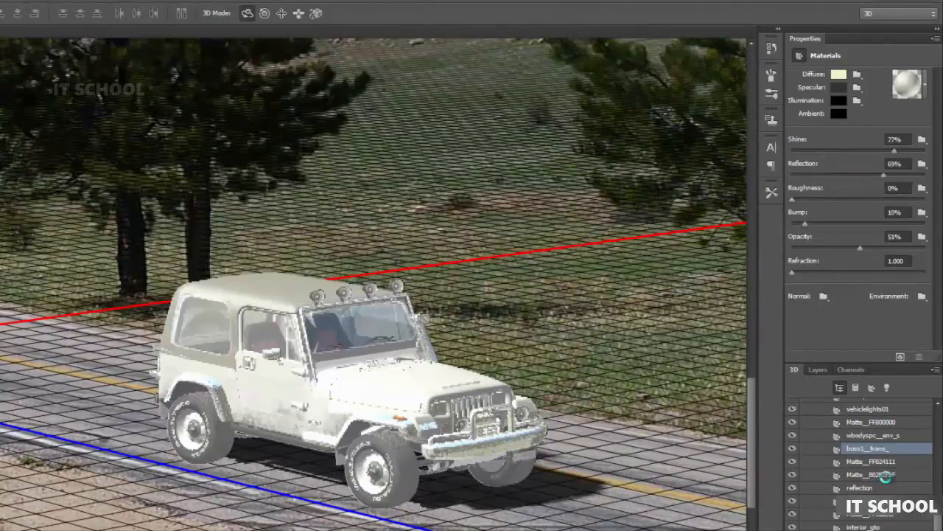
# Examine the surface and environment settings of the Matte__802F2F2F material, then those of the remapmesa256__p material.
pyautogui.click(887, 477)
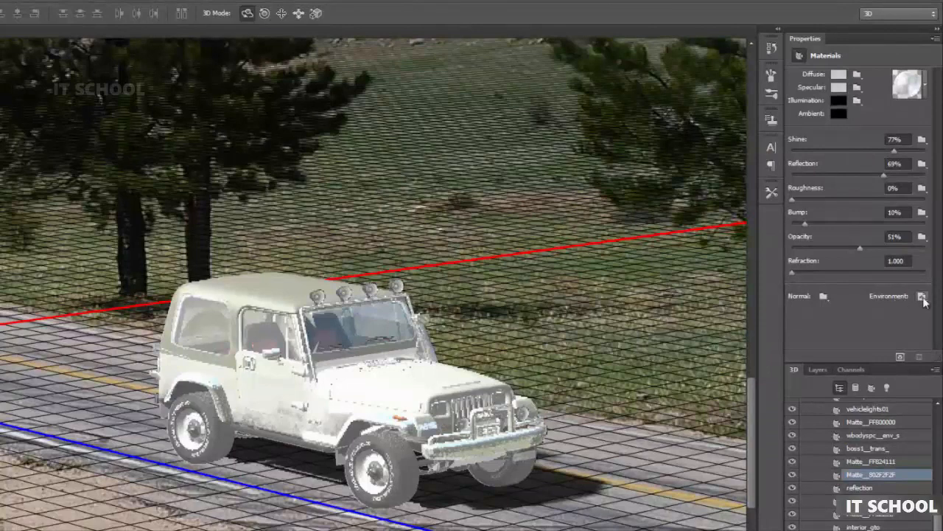
pyautogui.moveTo(924, 301)
pyautogui.scroll(-1, 863, 464)
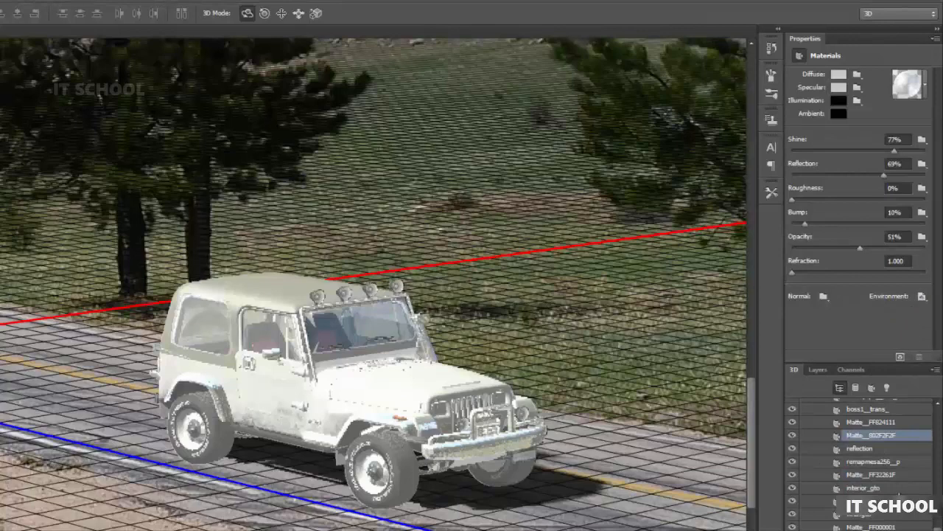
pyautogui.click(875, 463)
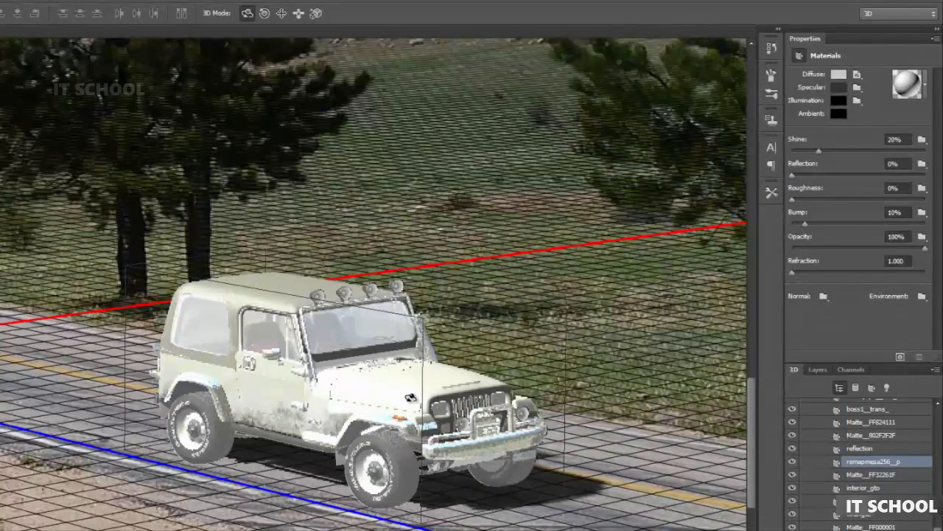
# Switch to the remapmesa256.jpg texture, unlock its background and place a new empty layer beneath it.
pyautogui.hotkey('alt', 'Tab')
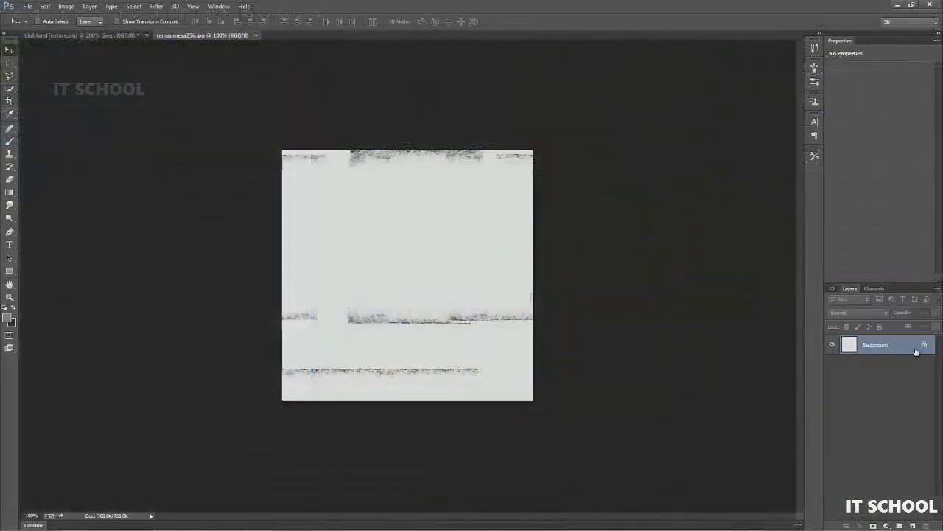
pyautogui.click(924, 346)
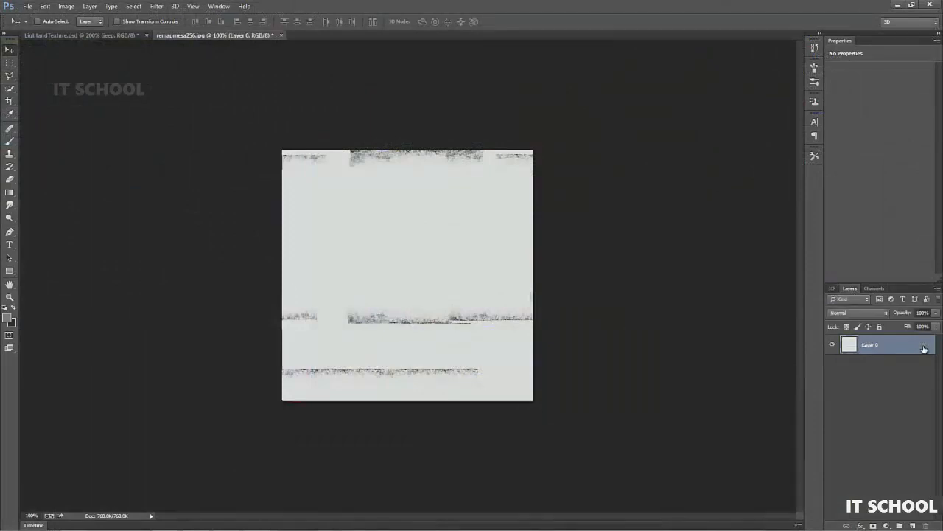
pyautogui.click(912, 525)
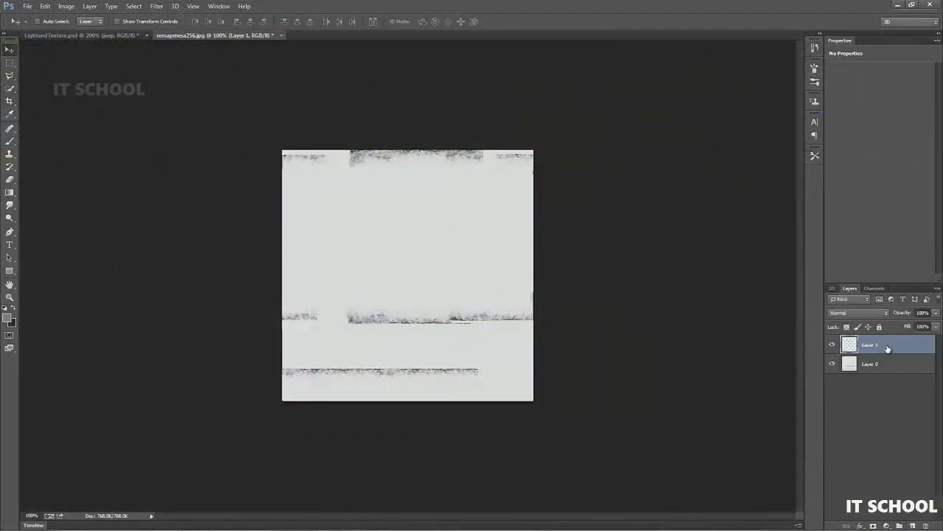
pyautogui.moveTo(888, 349); pyautogui.dragTo(893, 381)
# Fill the new bottom layer with the dark blue color 183178, hiding the texture layer while doing so.
pyautogui.click(833, 345)
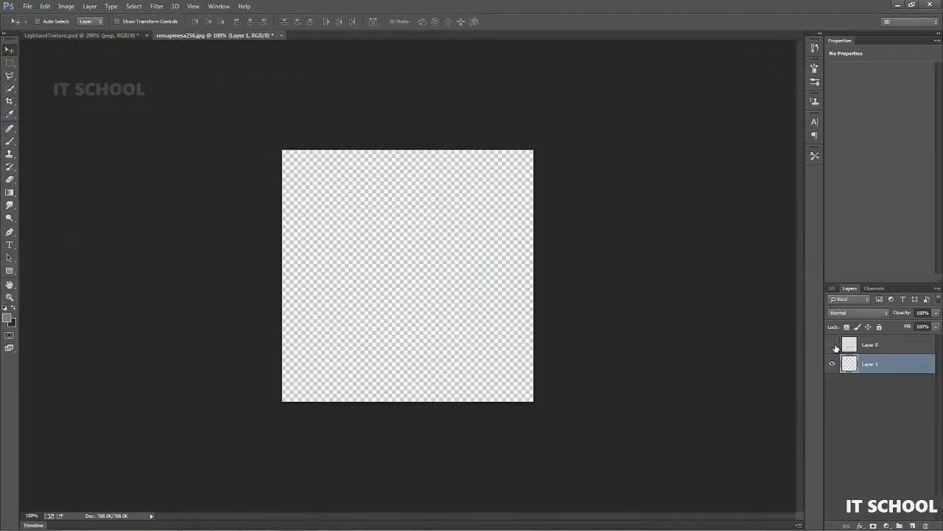
pyautogui.click(9, 320)
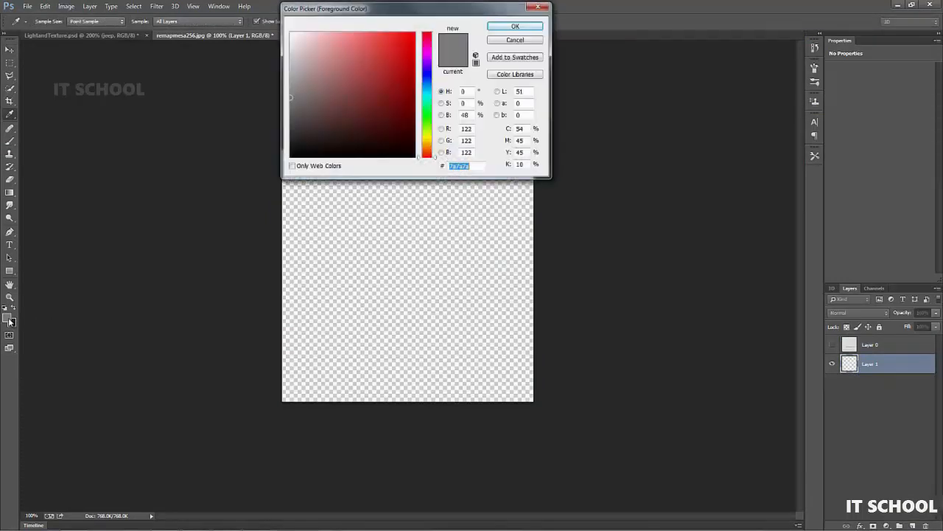
pyautogui.moveTo(424, 16); pyautogui.dragTo(428, 29)
pyautogui.write('183178')
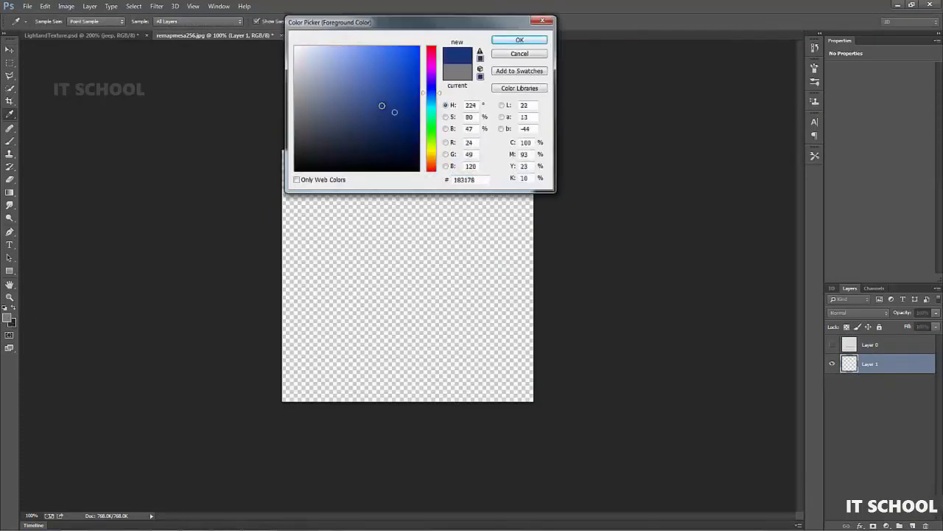
pyautogui.press('Return')
pyautogui.hotkey('alt', 'BackSpace')
pyautogui.click(833, 346)
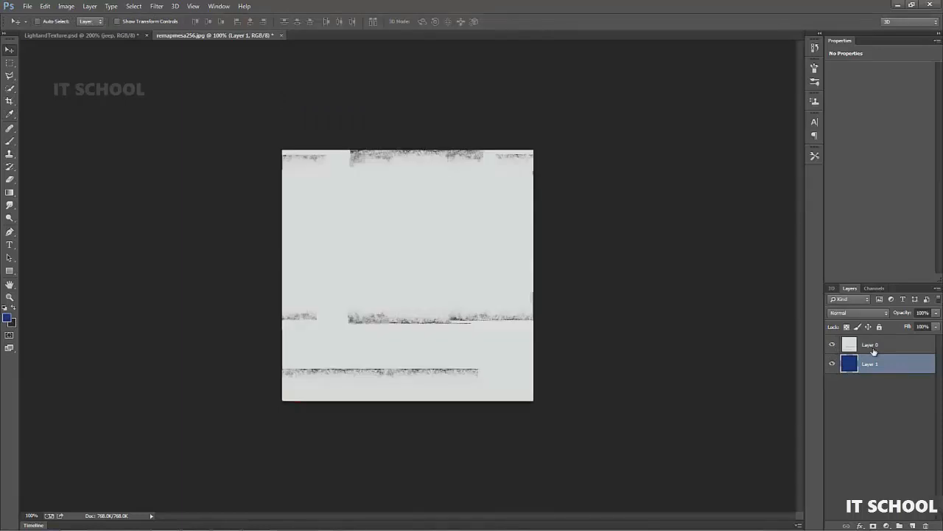
# Set the blend mode of the texture layer above the blue fill to Multiply.
pyautogui.click(869, 344)
pyautogui.click(867, 313)
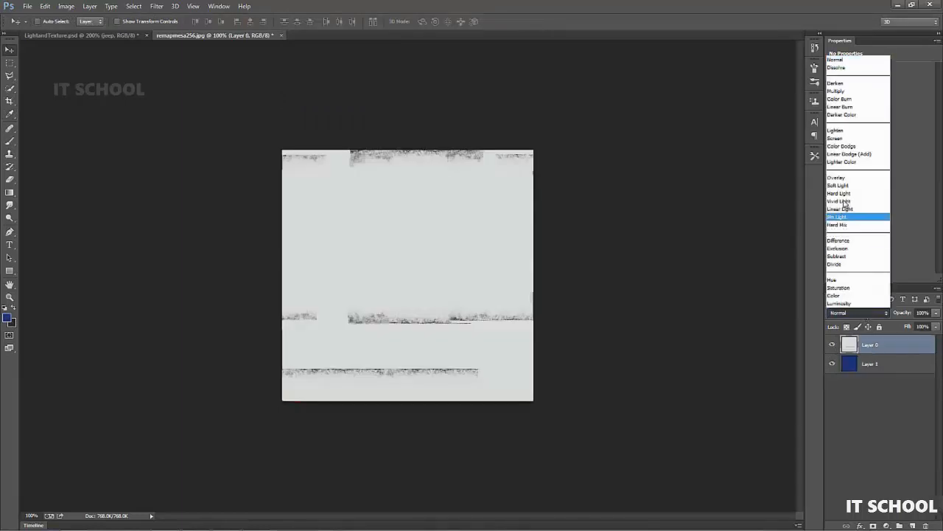
pyautogui.click(839, 91)
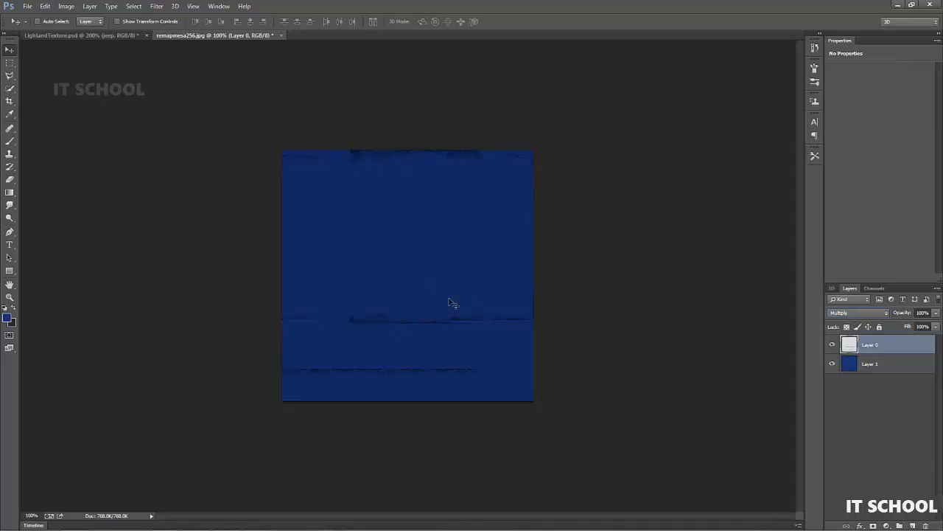
# Add a new layer directly above the blue fill and render the Clouds filter on it.
pyautogui.click(896, 365)
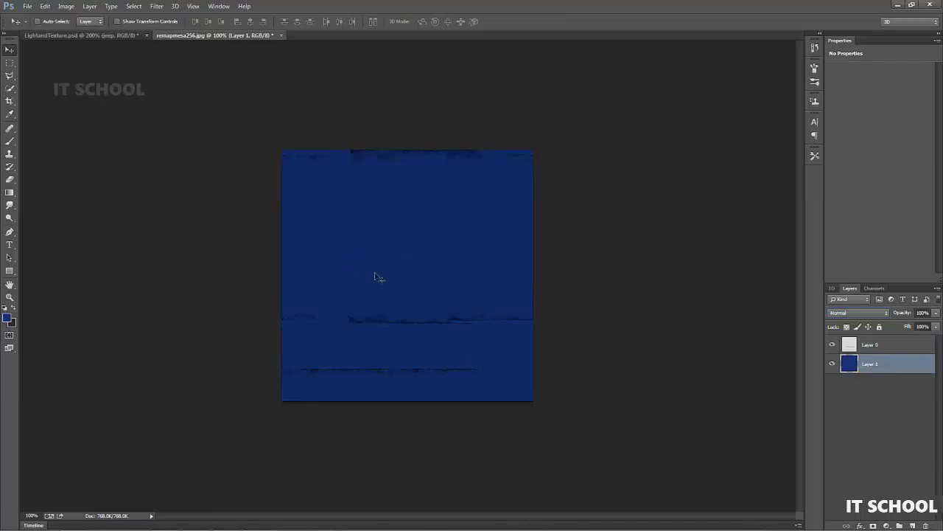
pyautogui.click(912, 525)
pyautogui.click(159, 6)
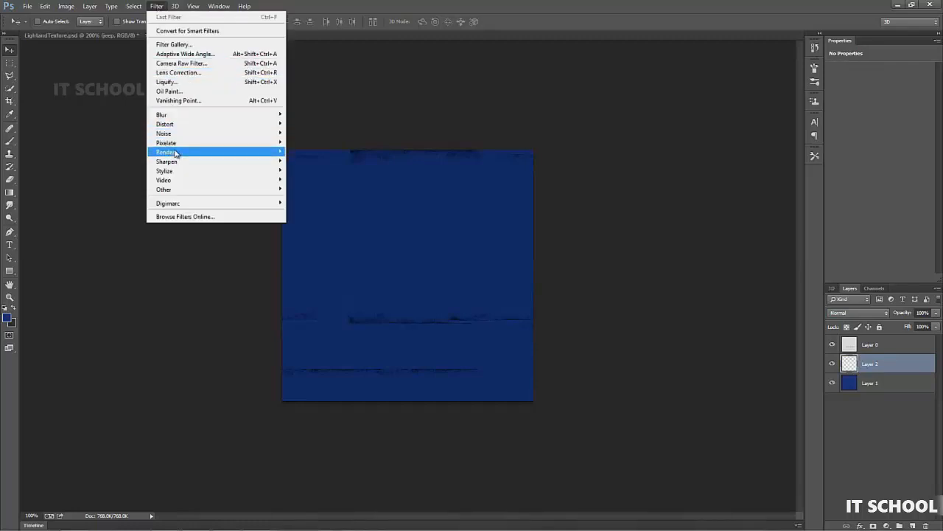
pyautogui.moveTo(176, 152)
pyautogui.click(118, 152)
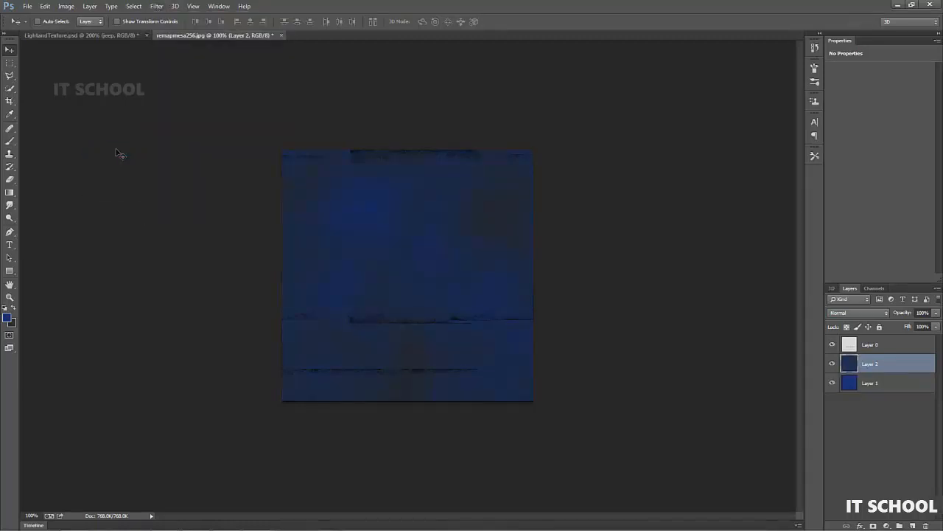
# Set the clouds layer's blend mode to Overlay and lower its opacity to 12%.
pyautogui.click(859, 312)
pyautogui.click(848, 178)
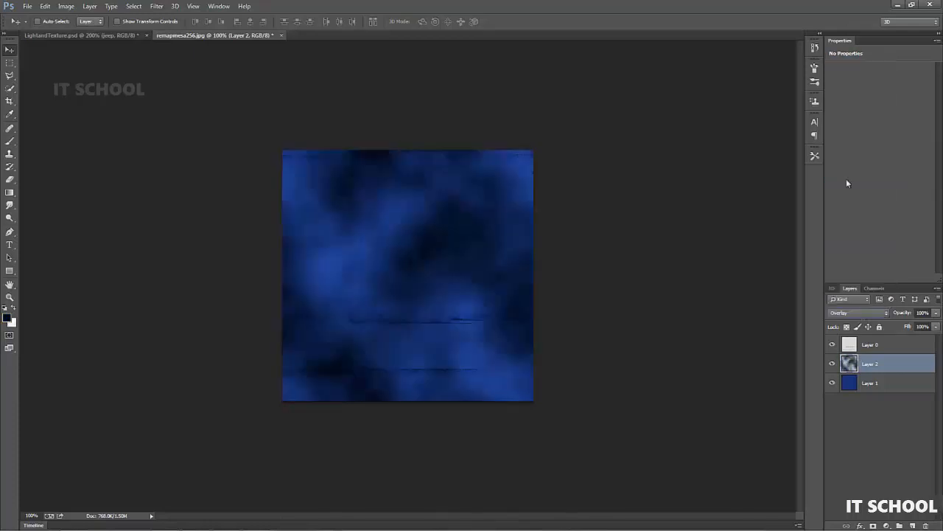
pyautogui.moveTo(904, 315); pyautogui.dragTo(864, 317)
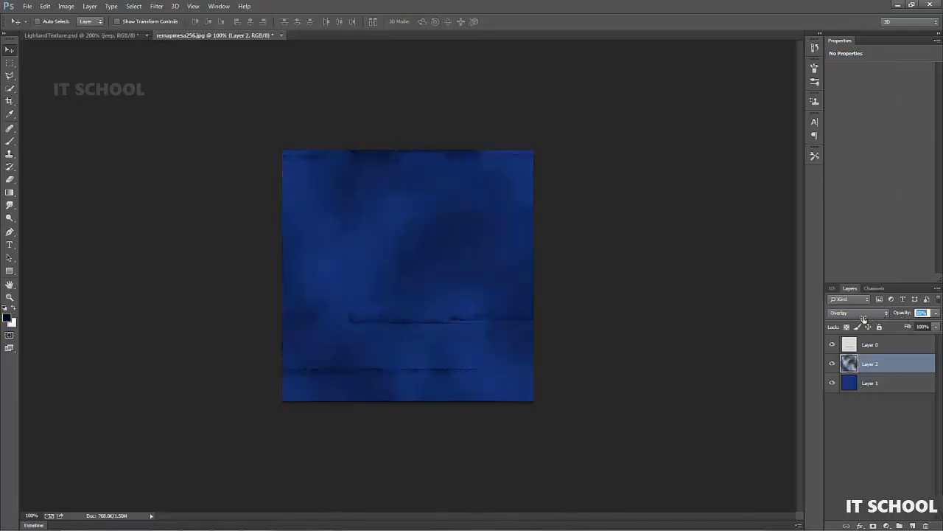
# Save the blue body texture as a separate file, adding a hyphenated suffix to its name.
pyautogui.click(28, 6)
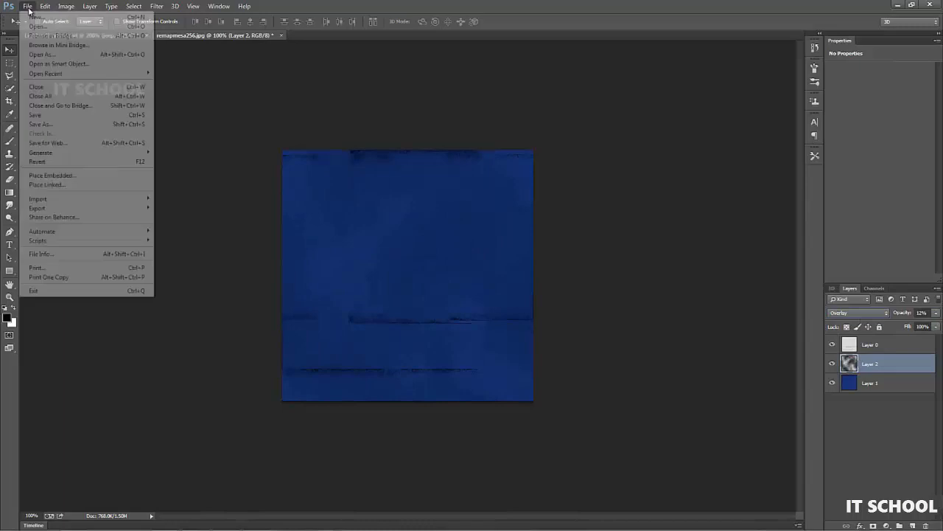
pyautogui.click(44, 124)
pyautogui.click(218, 244)
pyautogui.write('-')
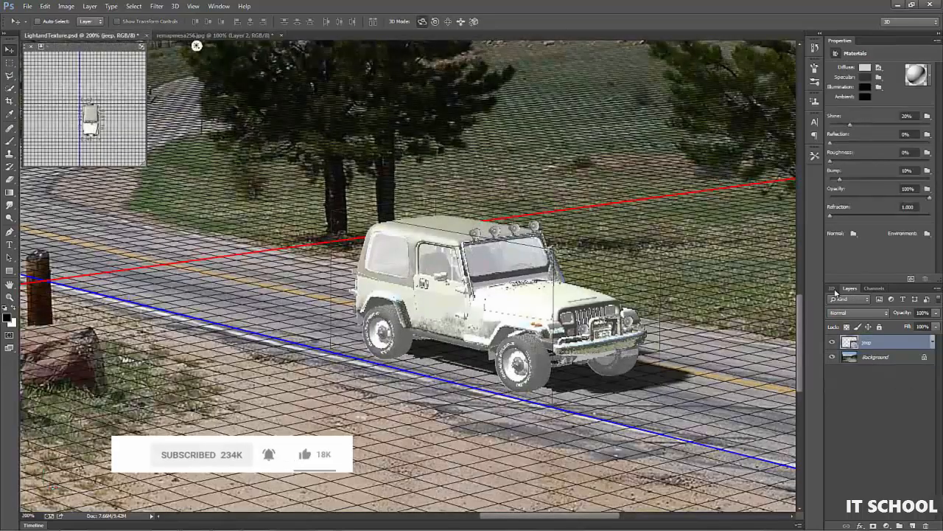
# In the jeep scene, replace the diffuse texture of the remapmesa256__p material with the saved blue texture file.
pyautogui.click(833, 288)
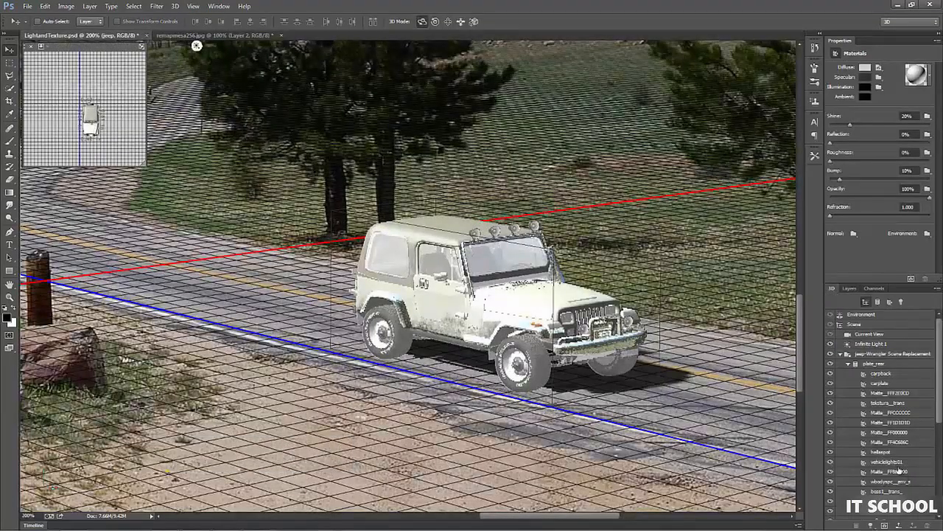
pyautogui.scroll(-2, 941, 443)
pyautogui.moveTo(940, 442); pyautogui.dragTo(940, 465)
pyautogui.click(878, 67)
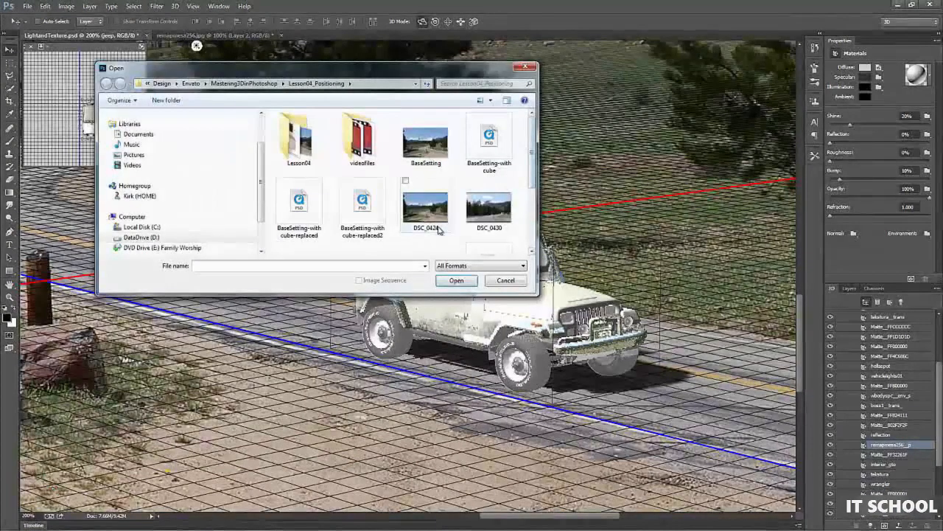
pyautogui.doubleClick(440, 213)
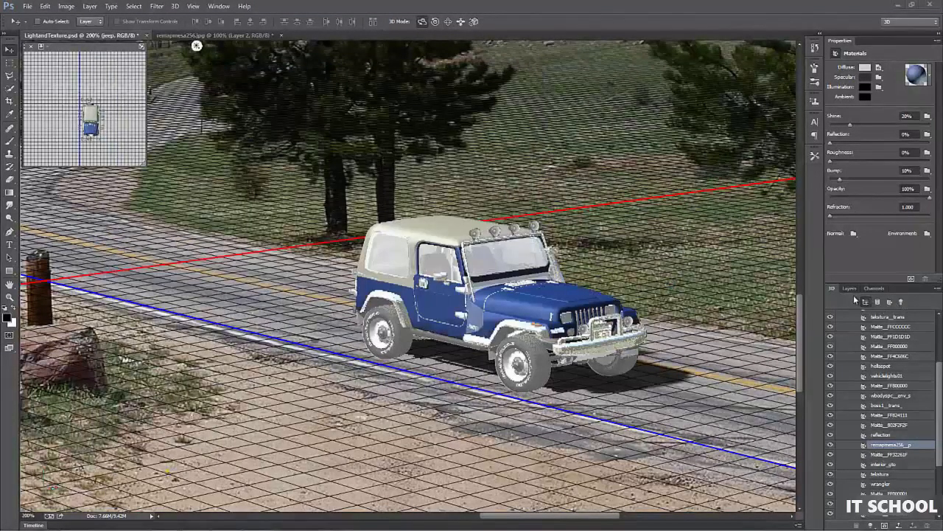
# Examine the scene's environment lighting settings, then the settings and light color of Infinite Light 1.
pyautogui.click(900, 302)
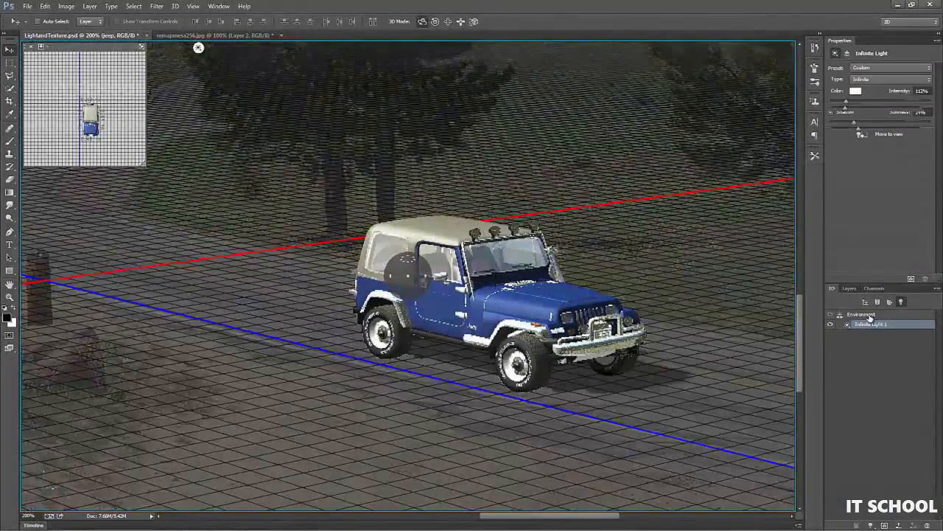
pyautogui.click(870, 315)
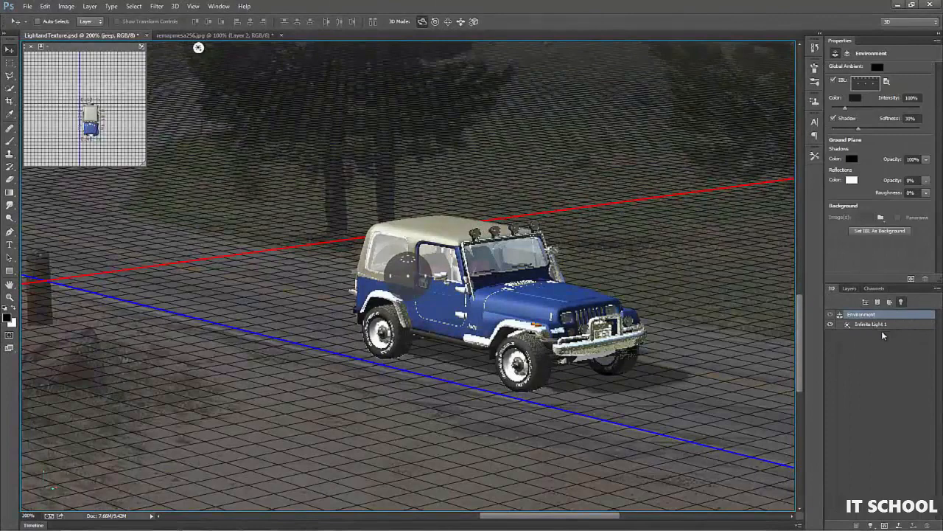
pyautogui.click(870, 324)
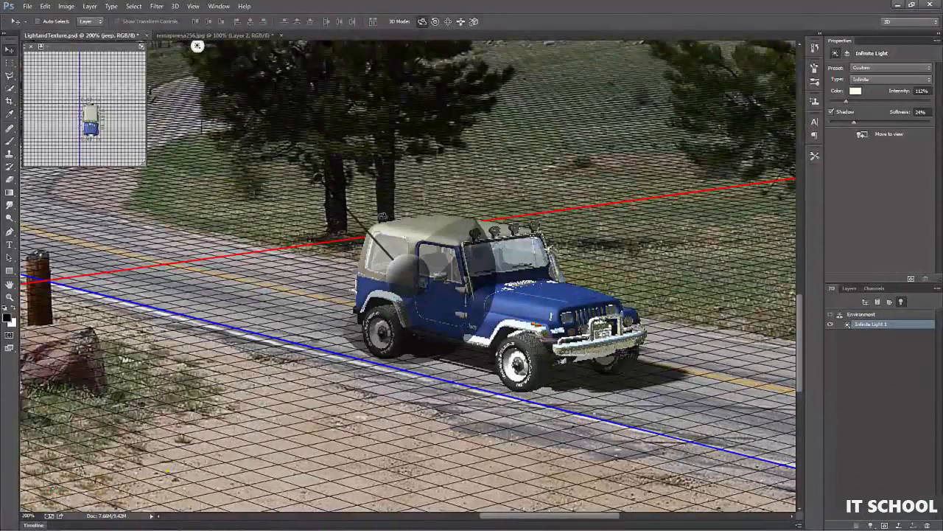
pyautogui.click(858, 93)
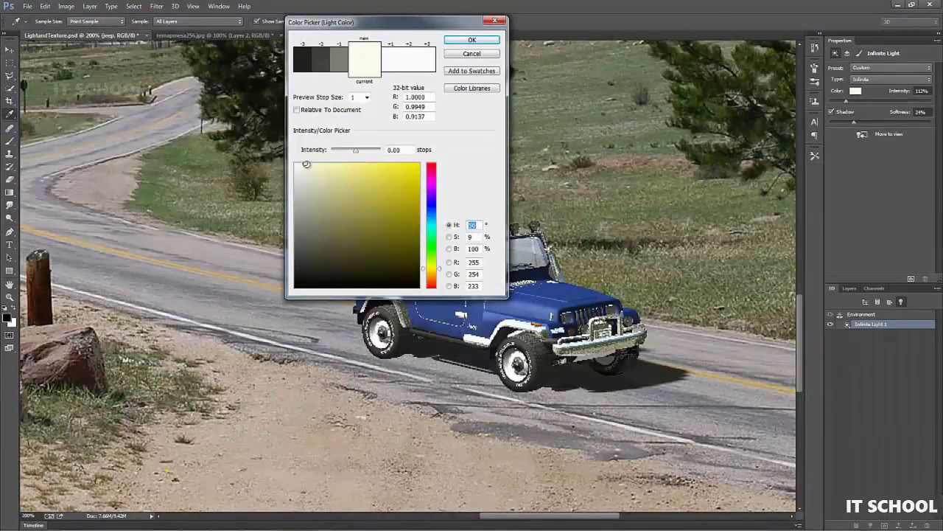
pyautogui.click(472, 40)
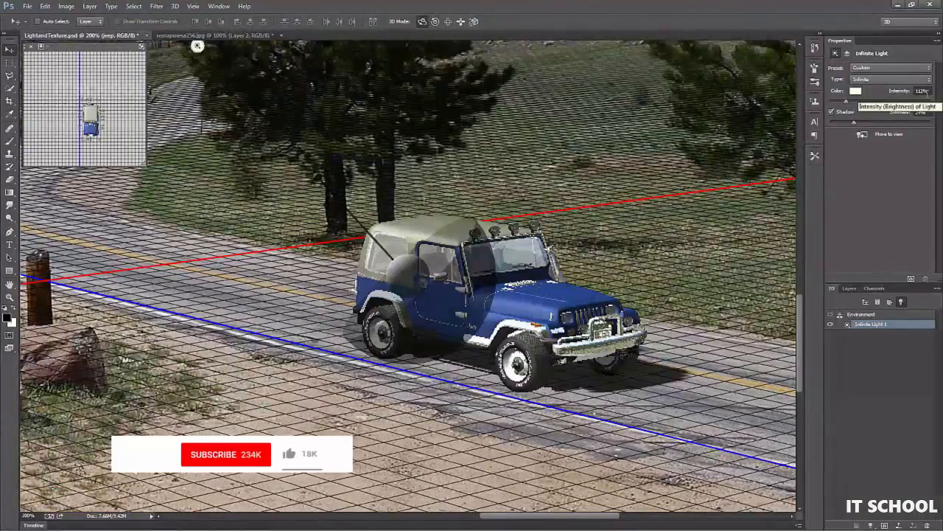
# Select a rectangular area enclosing the whole jeep and its shadow, and render the 3D layer within it.
pyautogui.press('m')
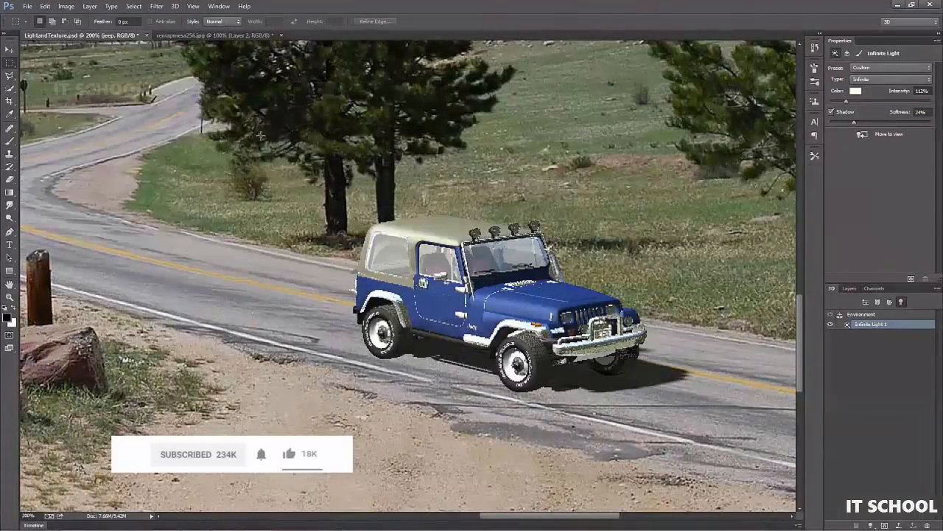
pyautogui.moveTo(253, 117); pyautogui.dragTo(733, 451)
pyautogui.hotkey('ctrl', 'alt', 'shift', 'r')
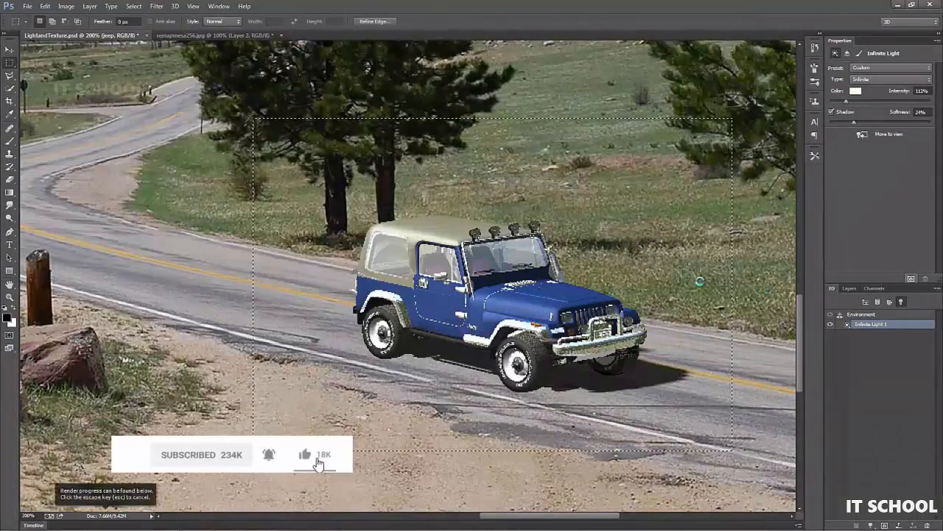